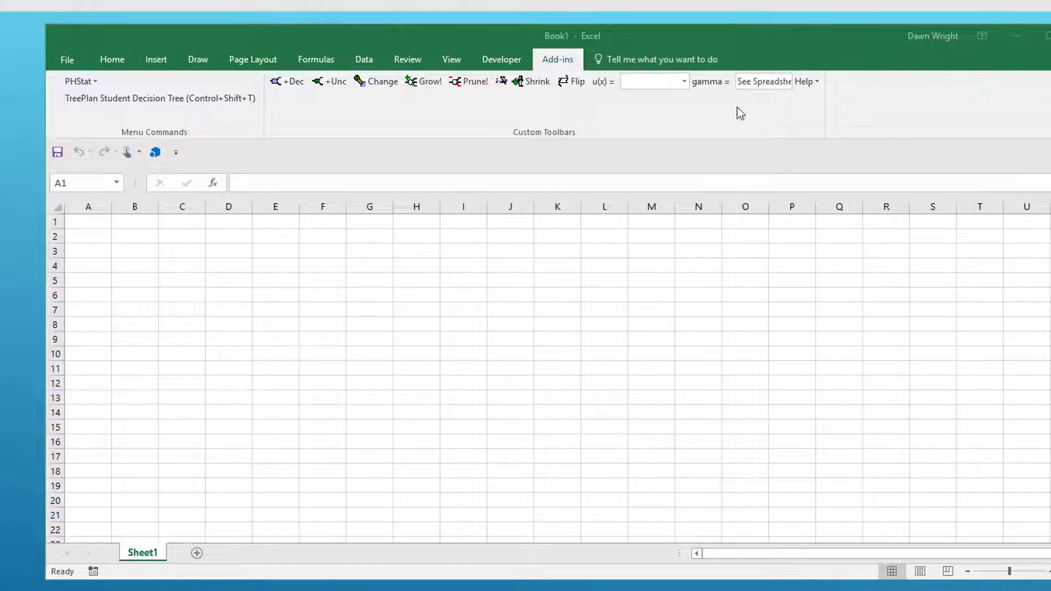
Step: Start saving the blank workbook as a new file and choose the Desktop folder as its location
{"action": "left_click_drag", "start_coordinate": [743, 41], "coordinate": [738, 89]}
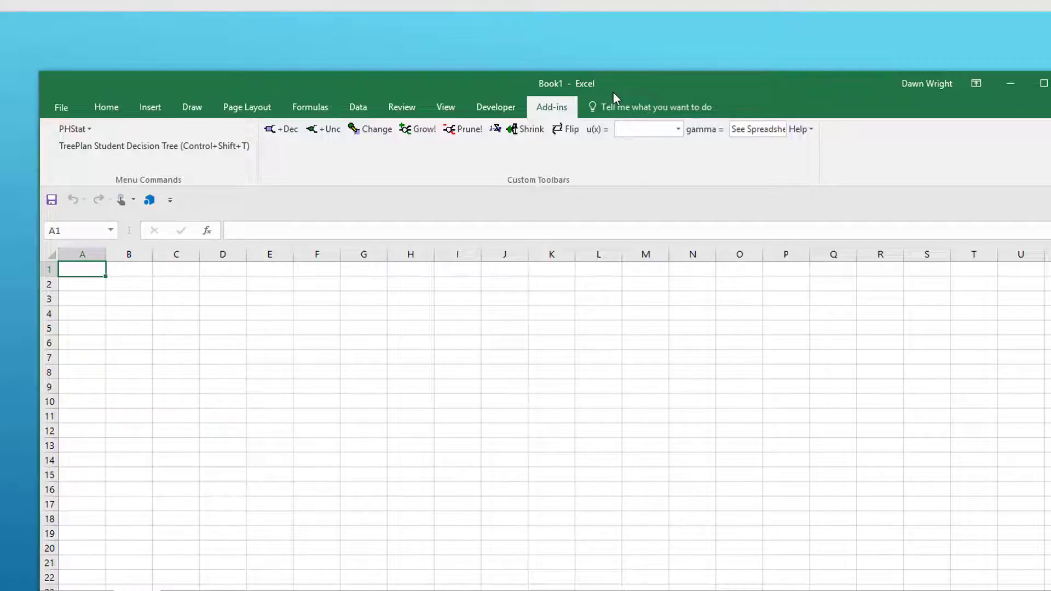
{"action": "left_click", "coordinate": [70, 106]}
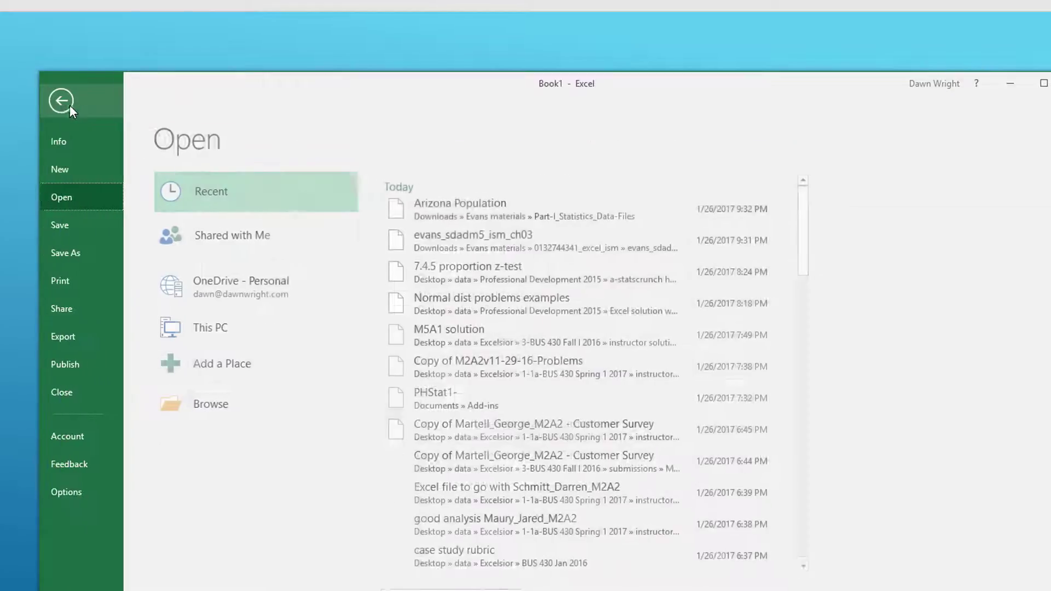
{"action": "left_click", "coordinate": [77, 249]}
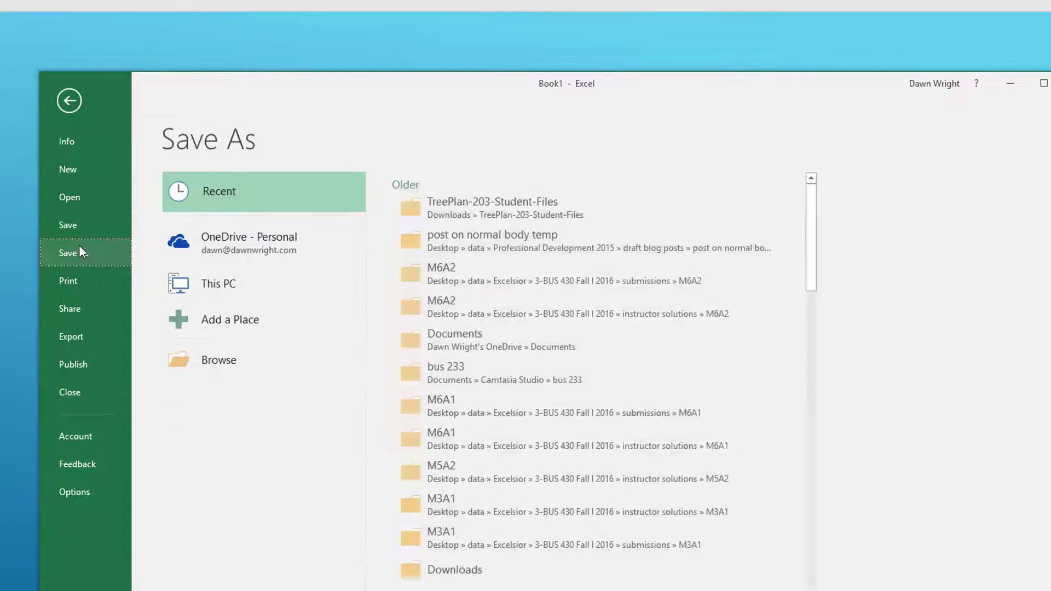
{"action": "left_click", "coordinate": [238, 365]}
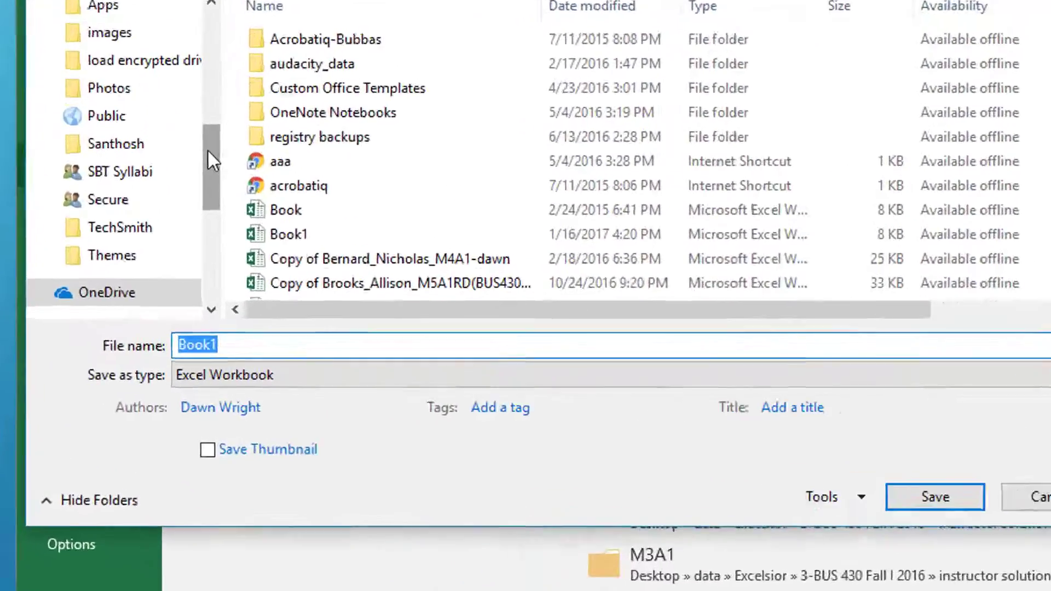
{"action": "left_click_drag", "start_coordinate": [164, 244], "coordinate": [164, 164]}
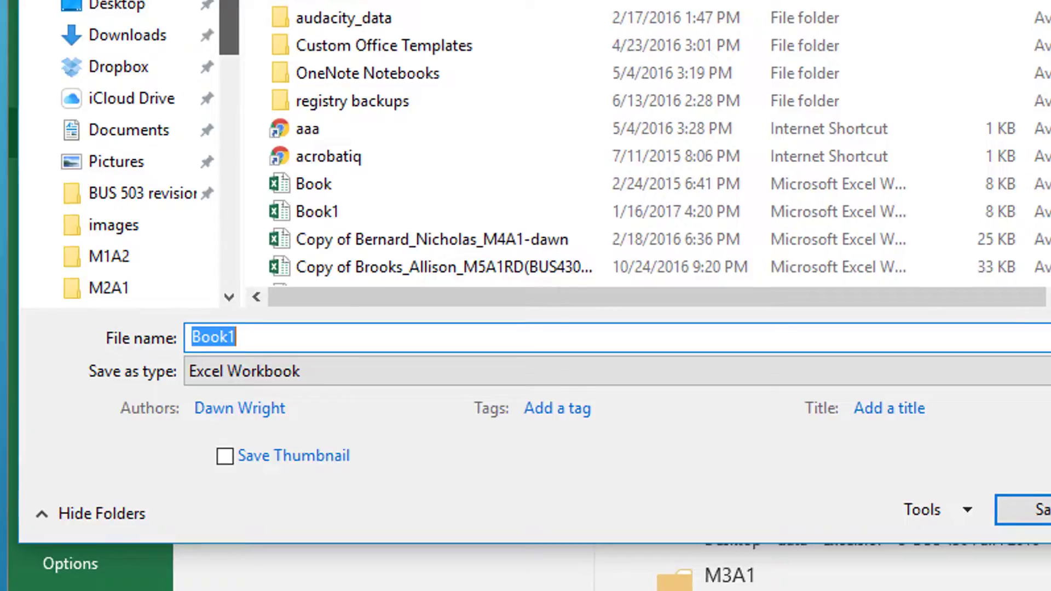
{"action": "left_click", "coordinate": [163, 7]}
Step: Name the file with the author's last name, first name and M9A4, separated by underscores, and save it as an Excel Workbook
{"action": "left_click", "coordinate": [336, 340]}
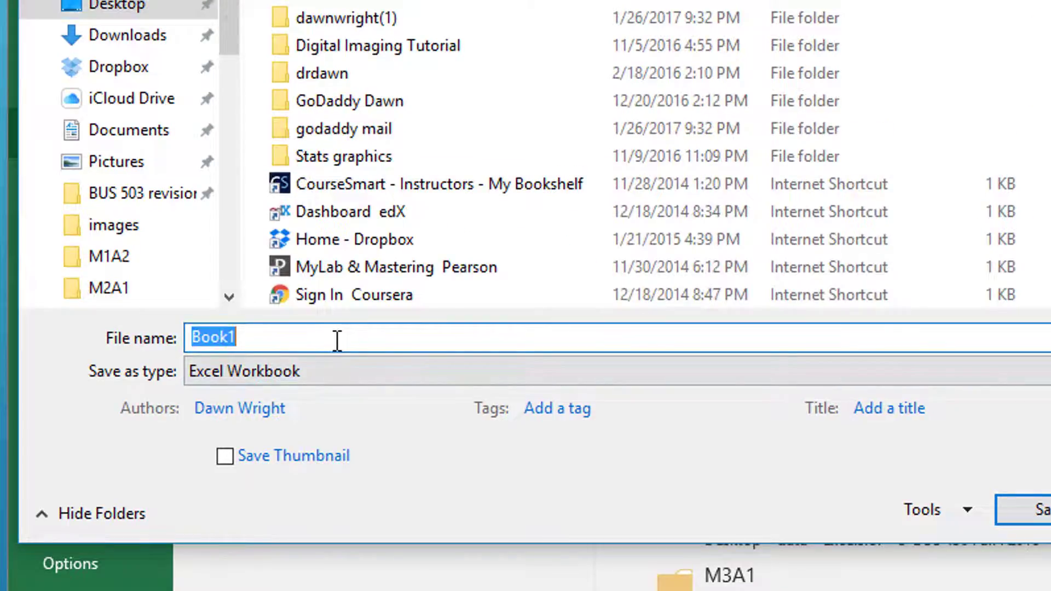
{"action": "type", "text": "Wright"}
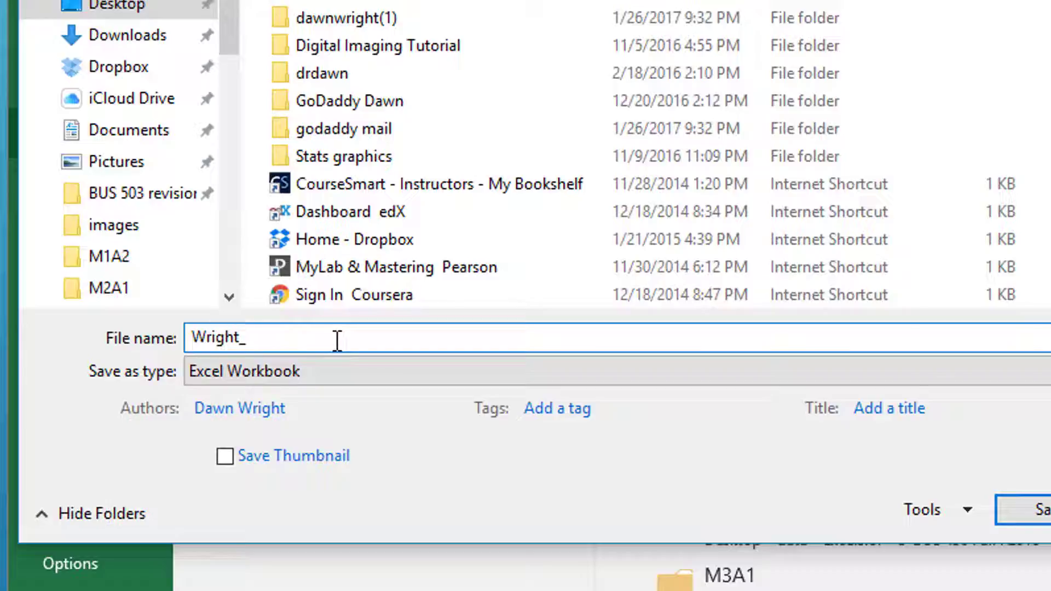
{"action": "type", "text": "_Dawn_M"}
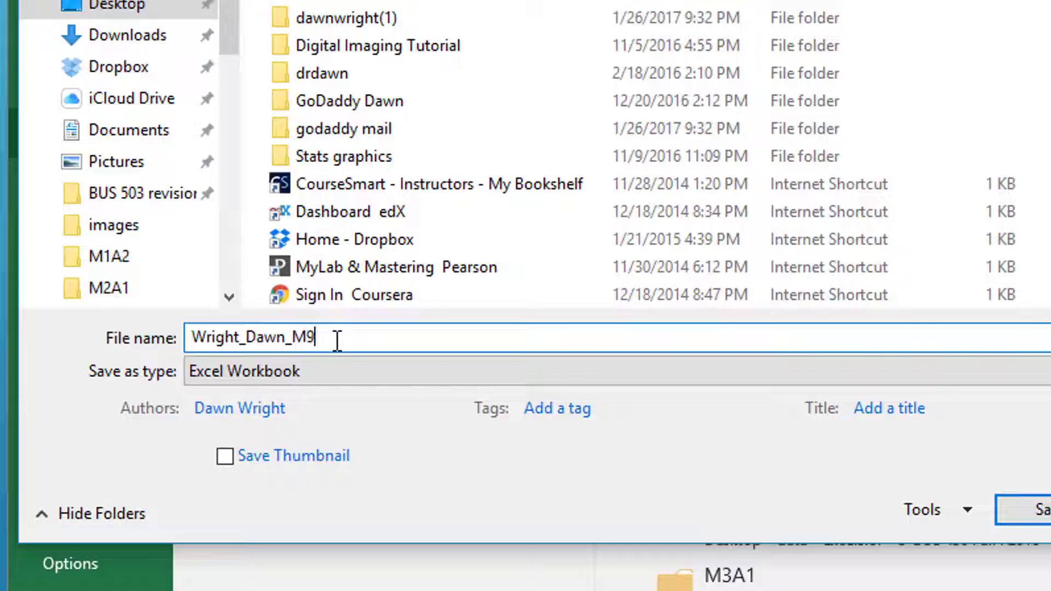
{"action": "type", "text": "9A4"}
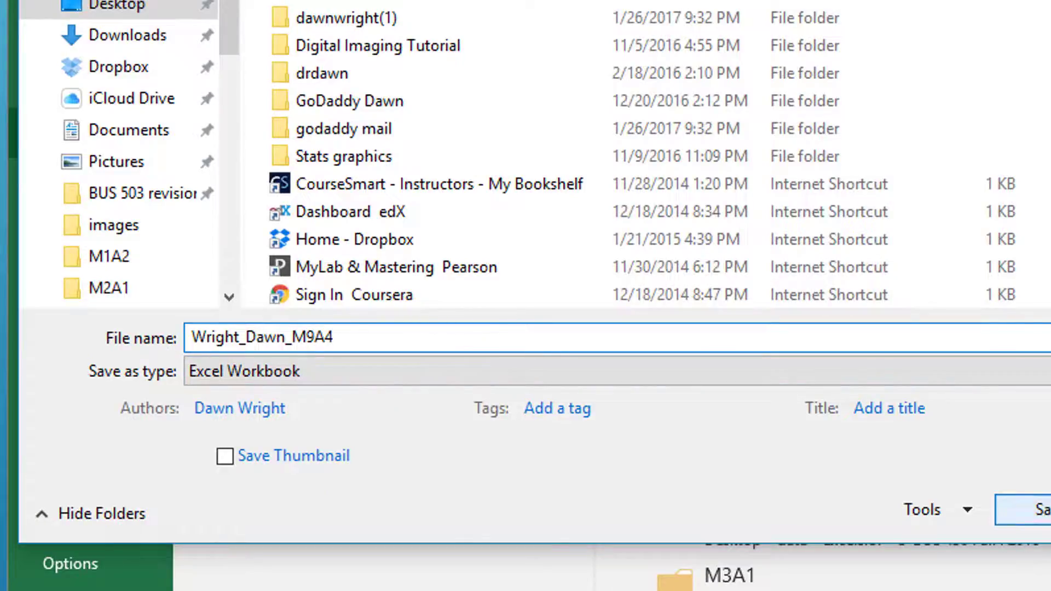
{"action": "left_click", "coordinate": [1022, 510]}
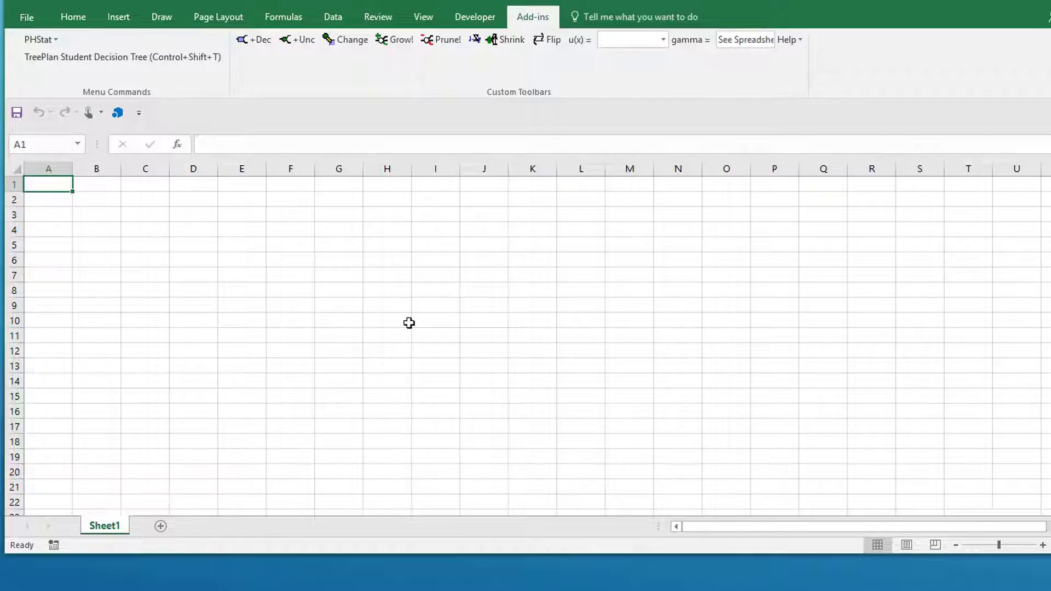
Step: Switch to File Explorer, open the Automobile Quality workbook from the Part-I_Statistics_Data-Files folder, and enable editing
{"action": "key", "text": "alt+Tab"}
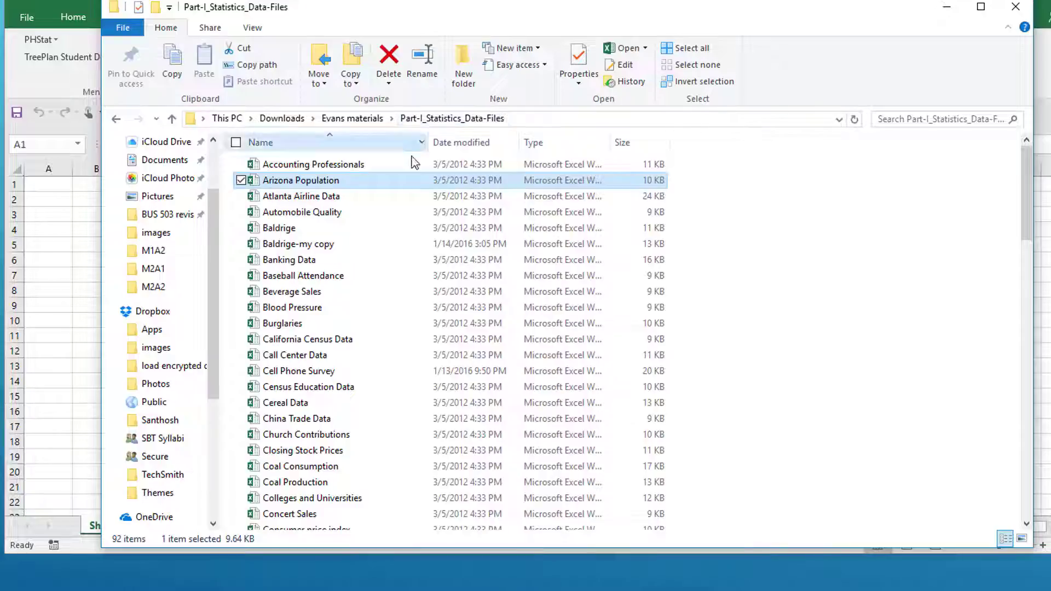
{"action": "scroll", "coordinate": [418, 438], "scroll_direction": "down", "scroll_amount": 3}
{"action": "scroll", "coordinate": [451, 407], "scroll_direction": "up", "scroll_amount": 3}
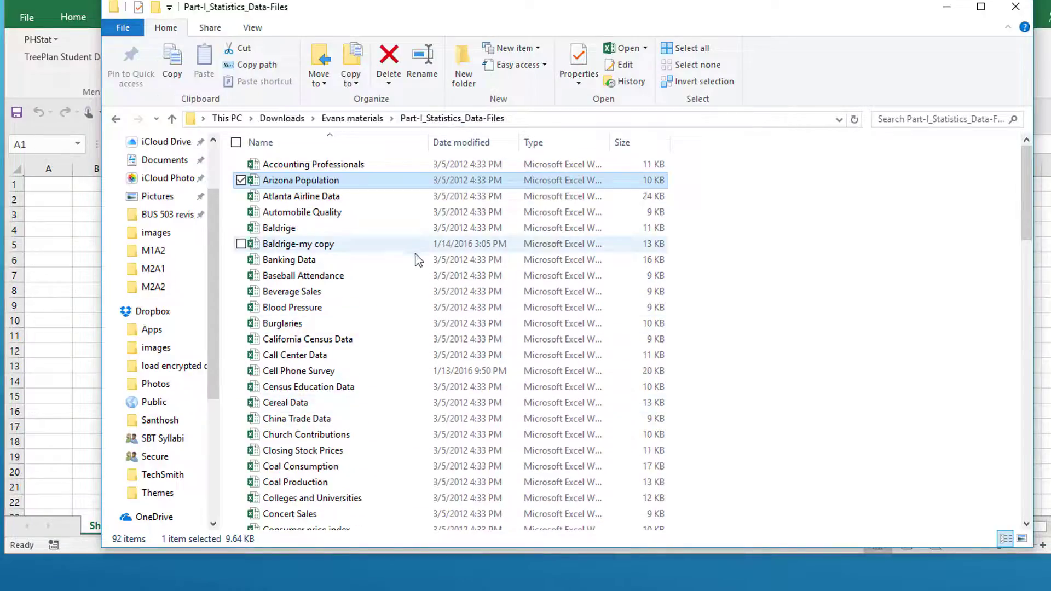
{"action": "double_click", "coordinate": [337, 212]}
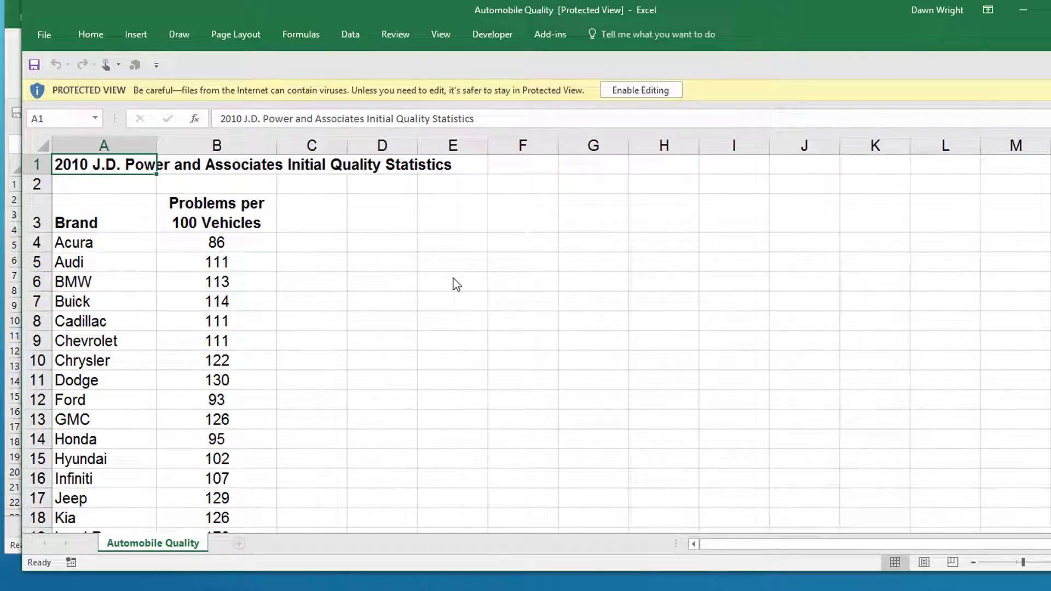
{"action": "left_click", "coordinate": [664, 90]}
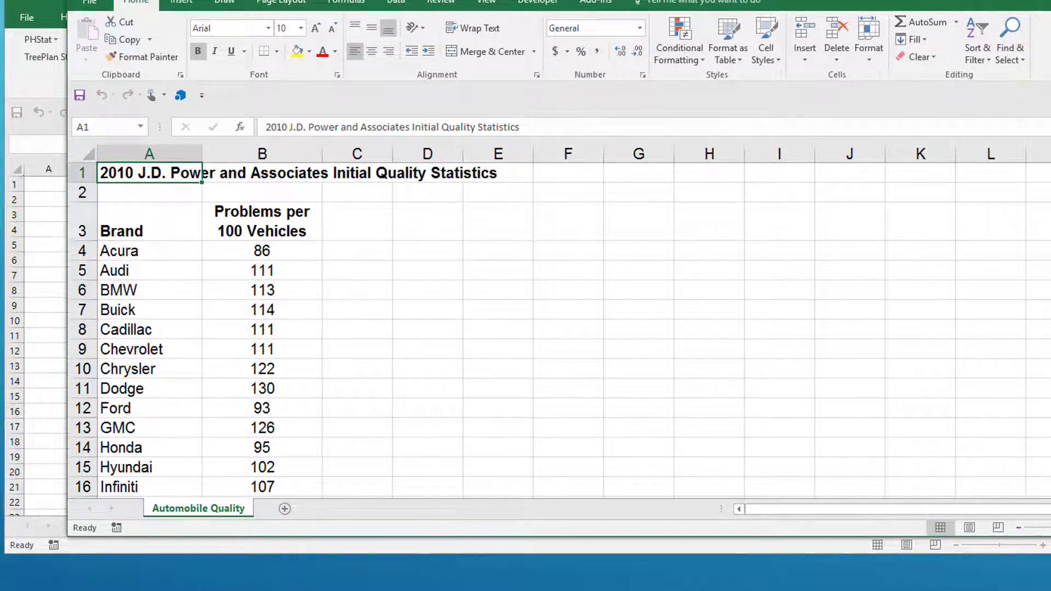
Step: Copy the entire Automobile Quality worksheet
{"action": "scroll", "coordinate": [709, 325], "scroll_direction": "down", "scroll_amount": 6}
{"action": "scroll", "coordinate": [709, 325], "scroll_direction": "up", "scroll_amount": 6}
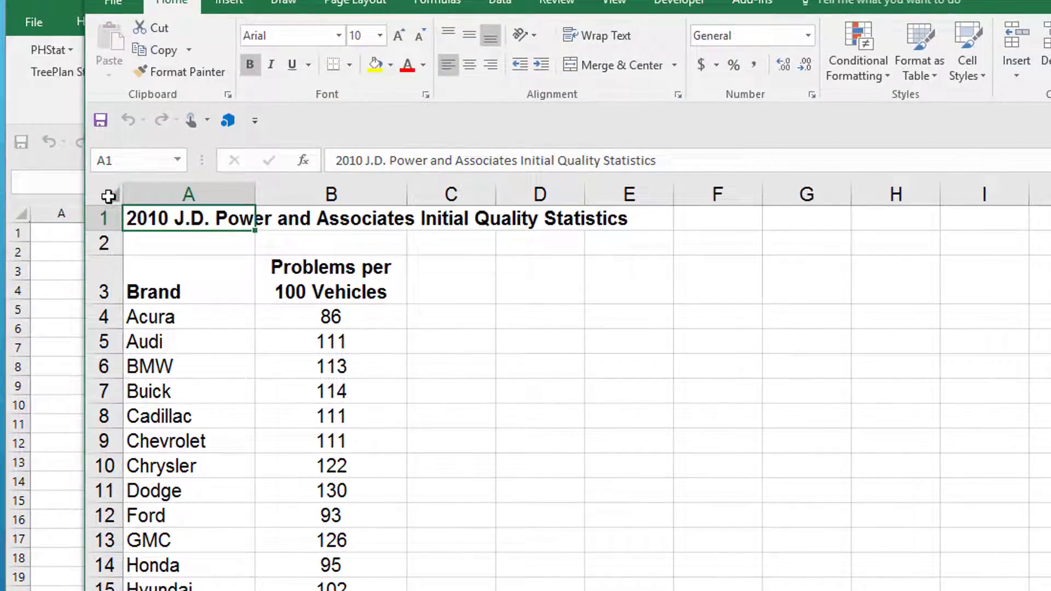
{"action": "left_click", "coordinate": [109, 196]}
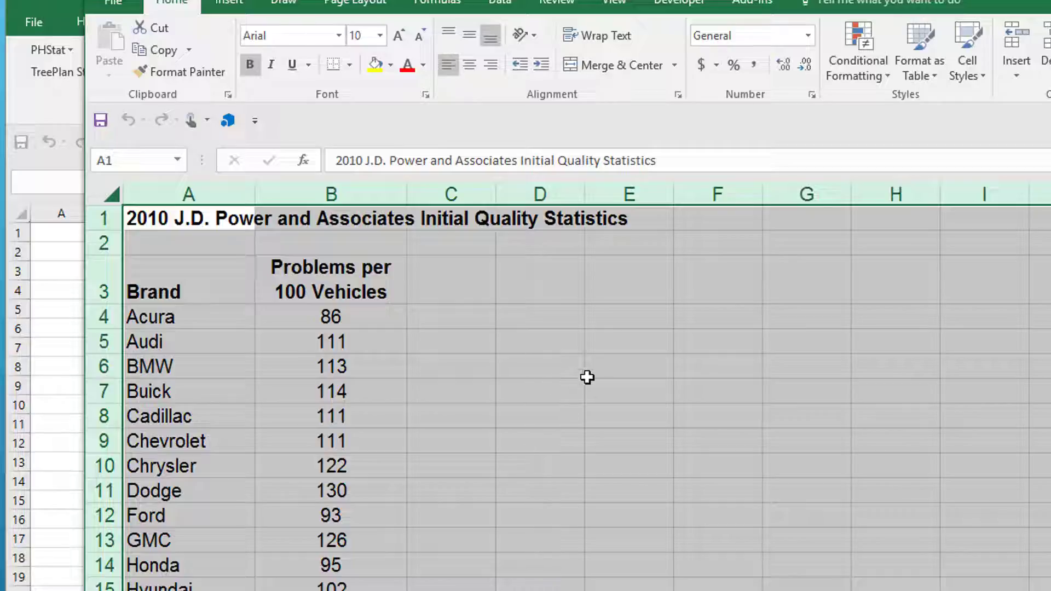
{"action": "right_click", "coordinate": [547, 281]}
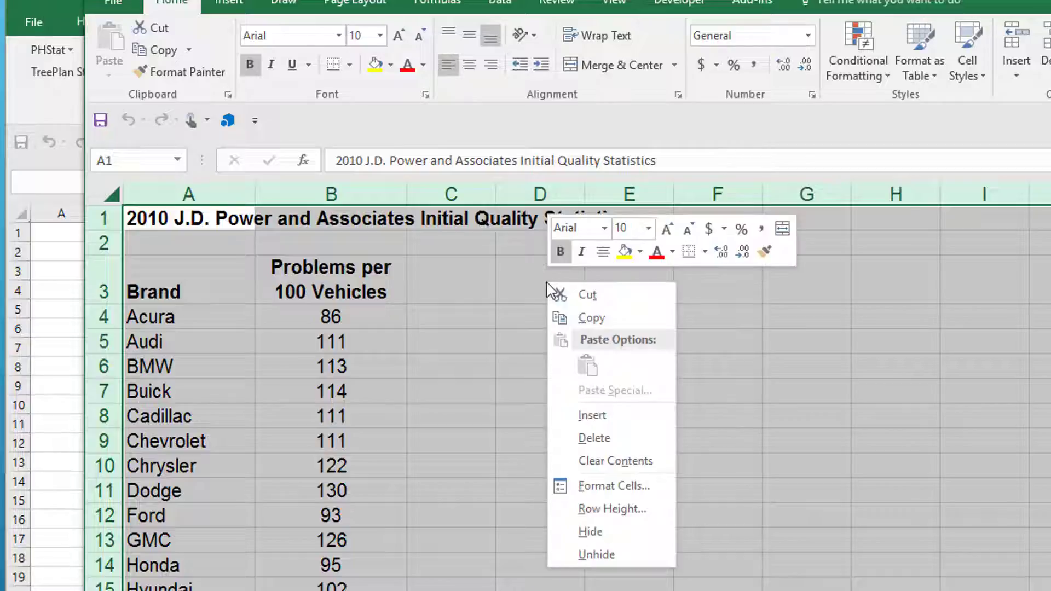
{"action": "left_click", "coordinate": [589, 318]}
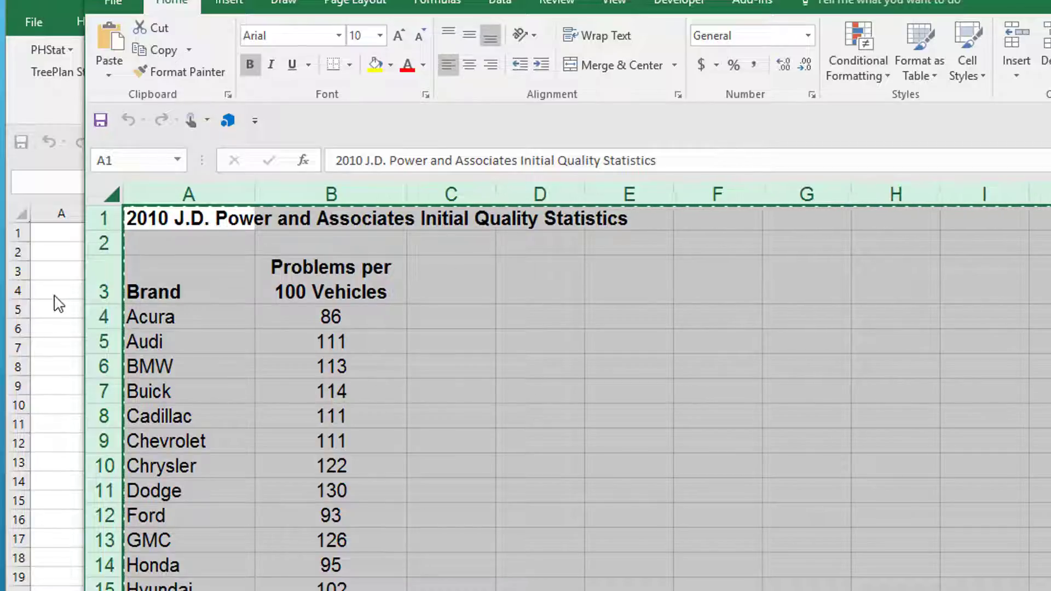
Step: Paste the copied automobile data into Sheet1 of the newly saved M9A4 workbook, starting at cell A1
{"action": "left_click", "coordinate": [16, 220]}
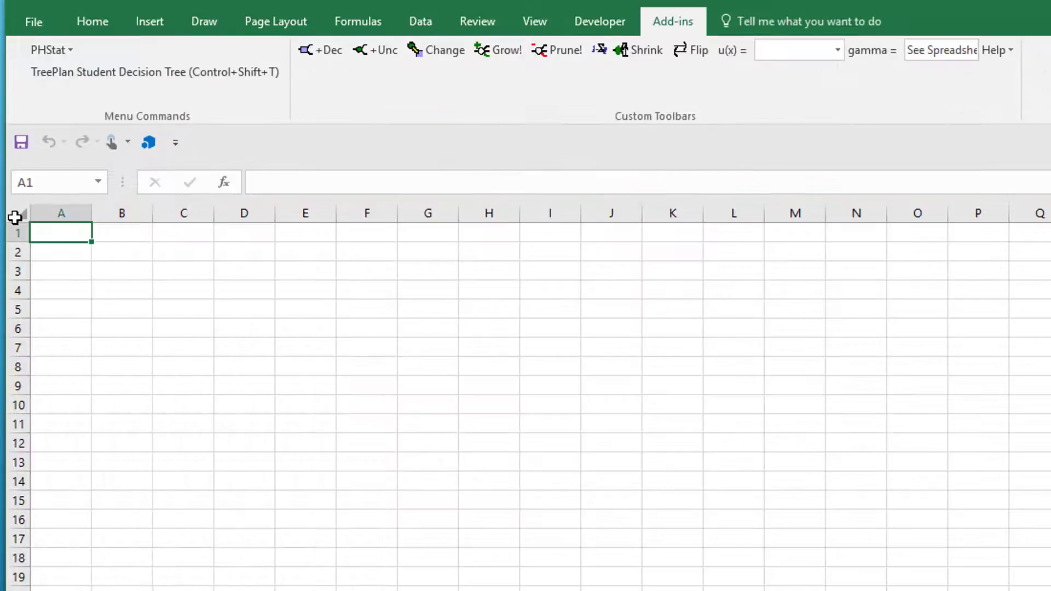
{"action": "left_click", "coordinate": [16, 214]}
{"action": "left_click", "coordinate": [54, 228]}
{"action": "key", "text": "ctrl+v"}
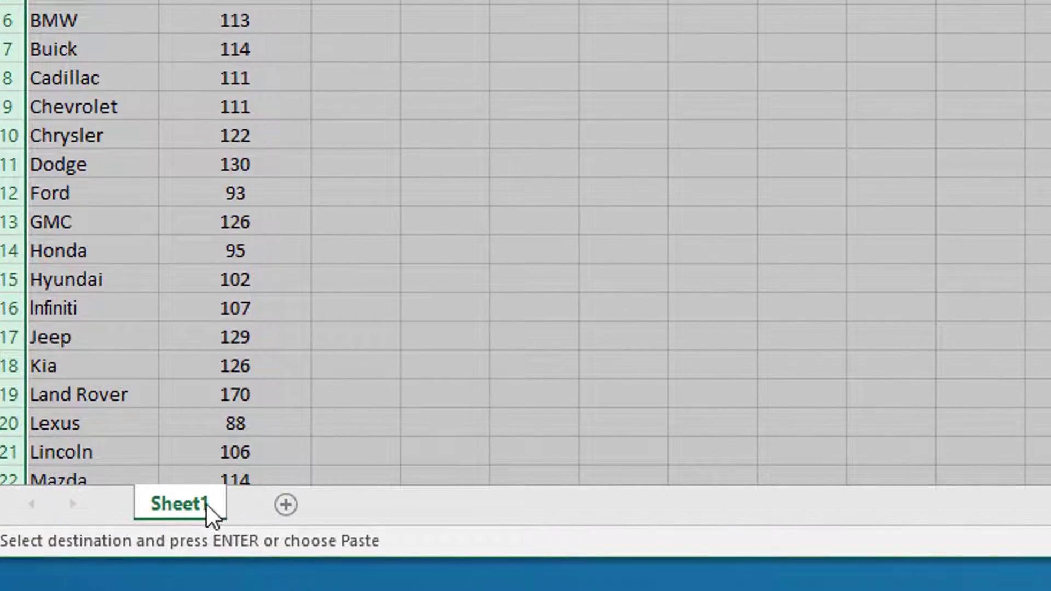
Step: Rename Sheet1 as 1-Autodata and add a new worksheet after it
{"action": "double_click", "coordinate": [190, 504]}
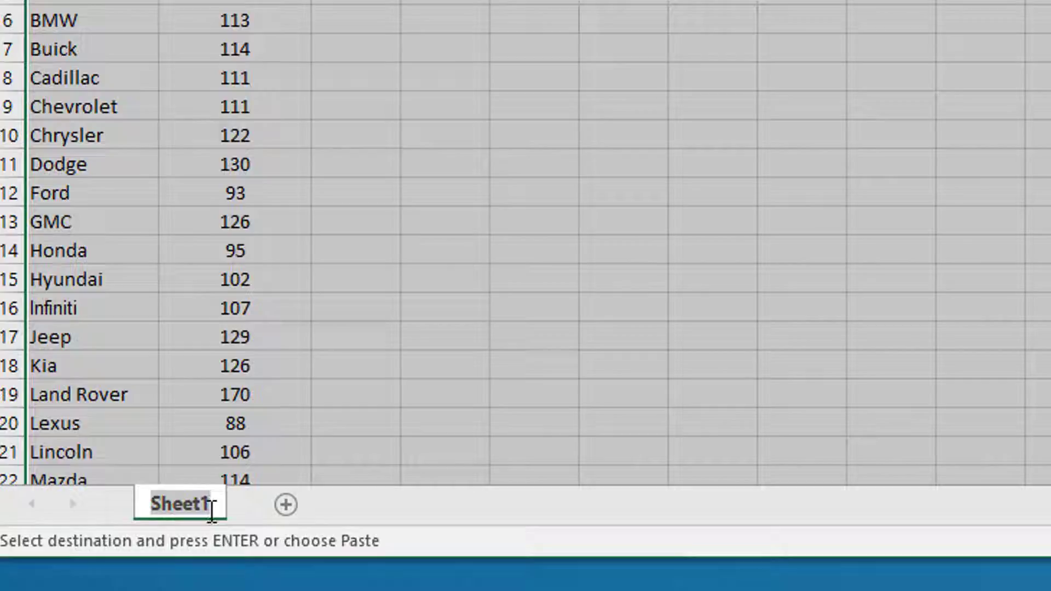
{"action": "key", "text": "BackSpace"}
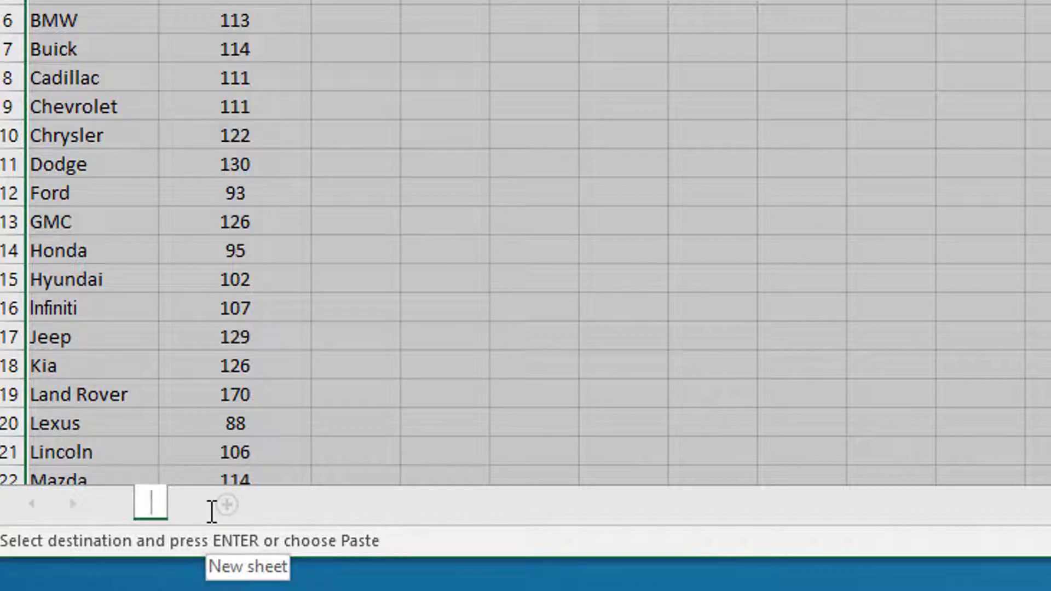
{"action": "type", "text": "Autod"}
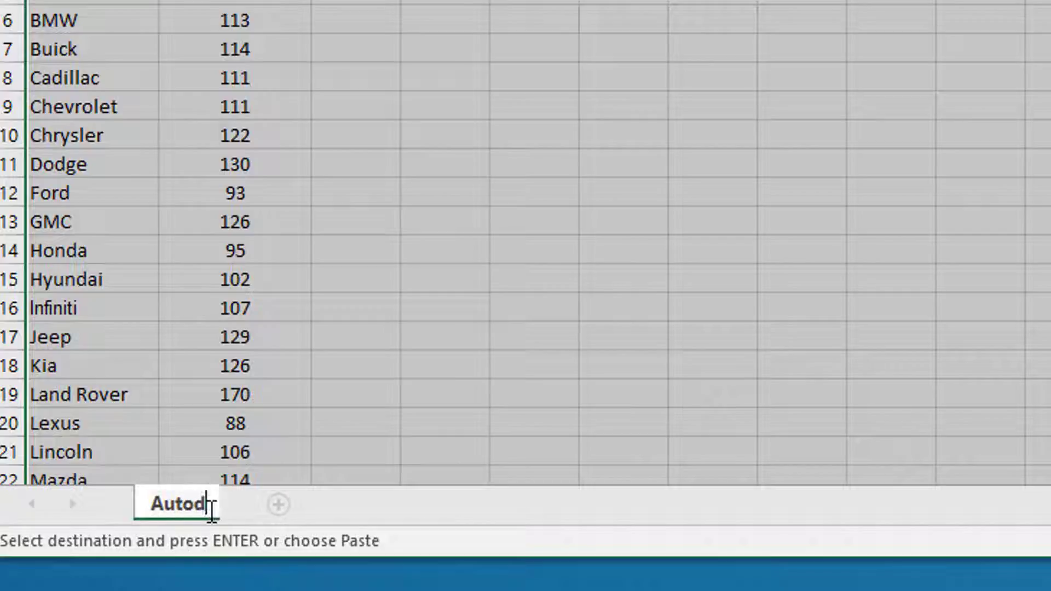
{"action": "type", "text": "ata"}
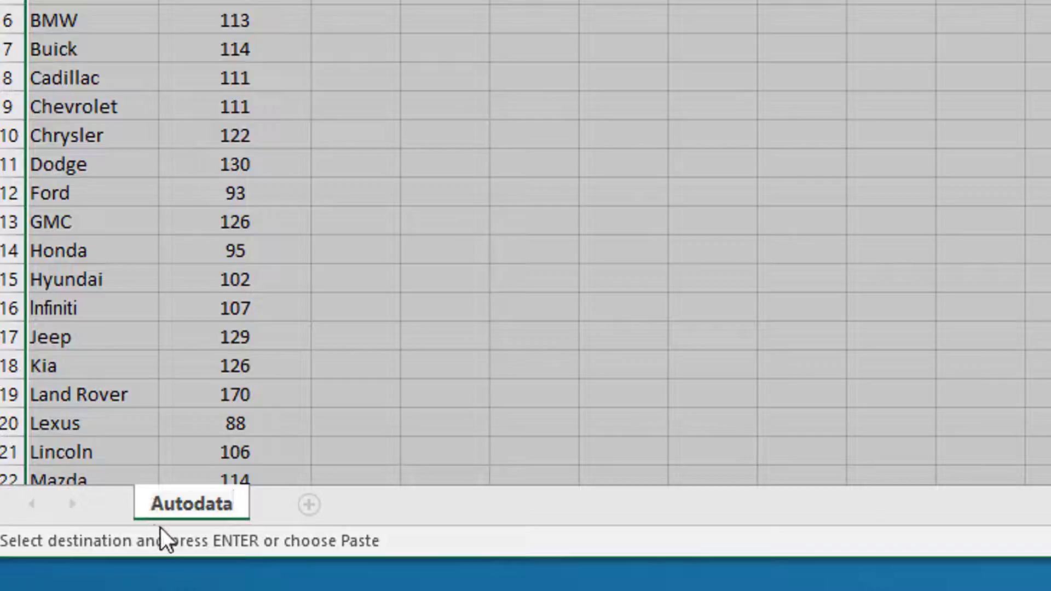
{"action": "left_click", "coordinate": [153, 509]}
{"action": "type", "text": "1-"}
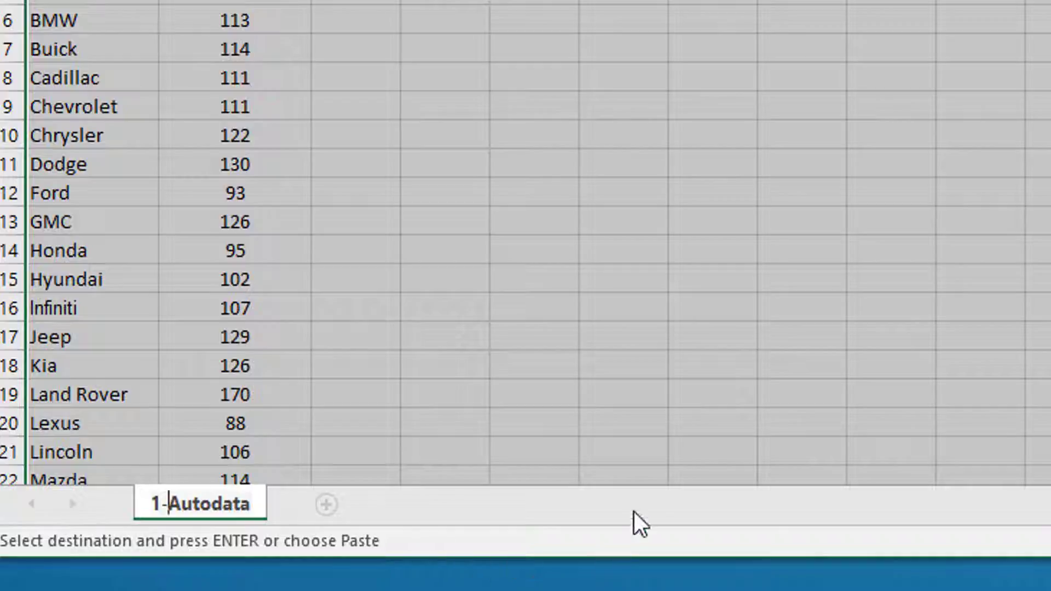
{"action": "left_click", "coordinate": [776, 450]}
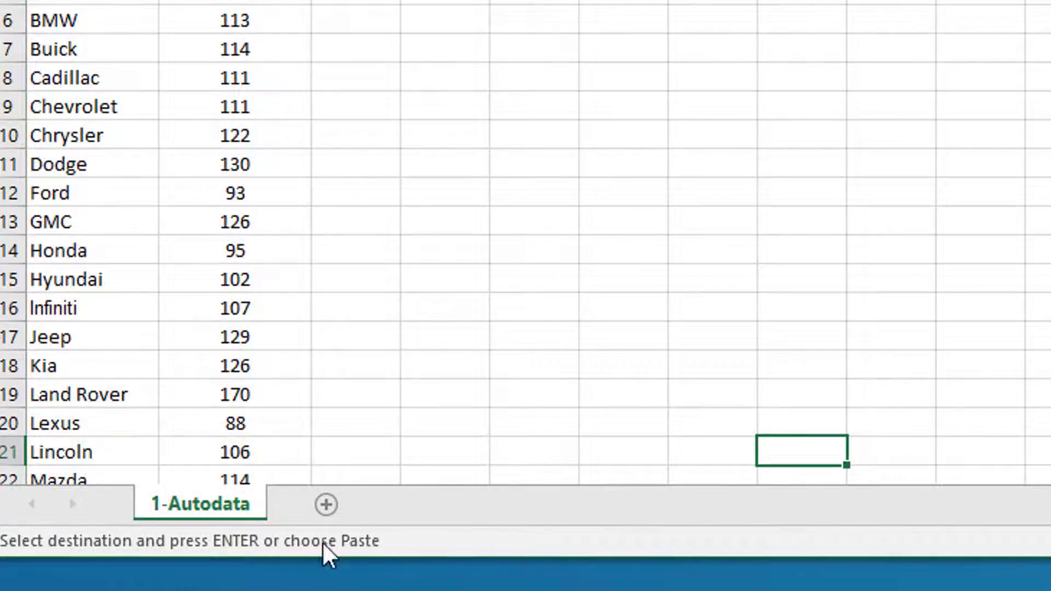
{"action": "left_click", "coordinate": [326, 505]}
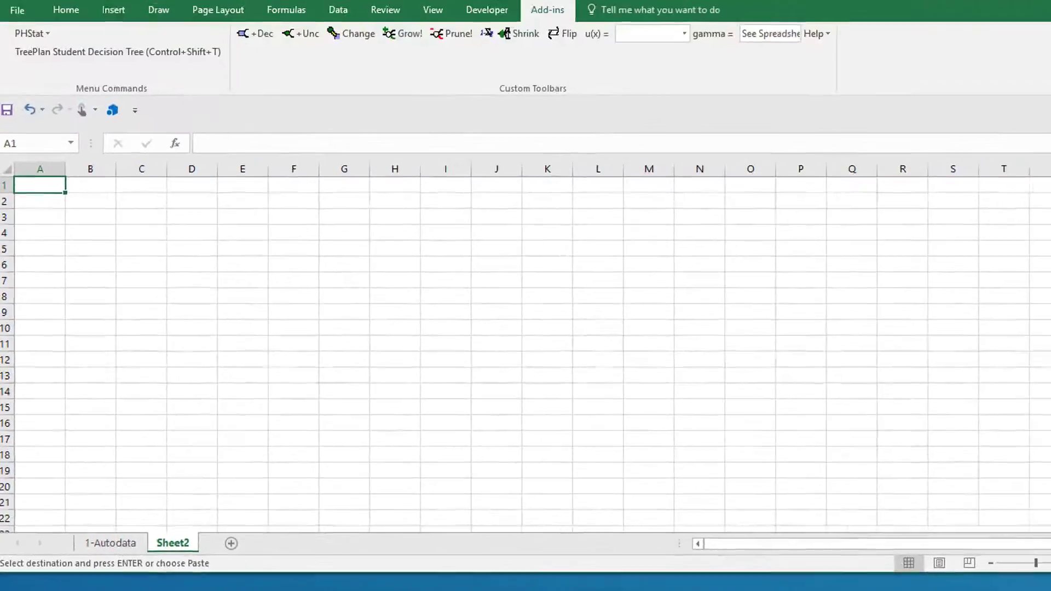
Step: Switch to File Explorer, open the Beverage Sales workbook from the Part-I_Statistics_Data-Files folder, and enable editing
{"action": "key", "text": "alt+Tab"}
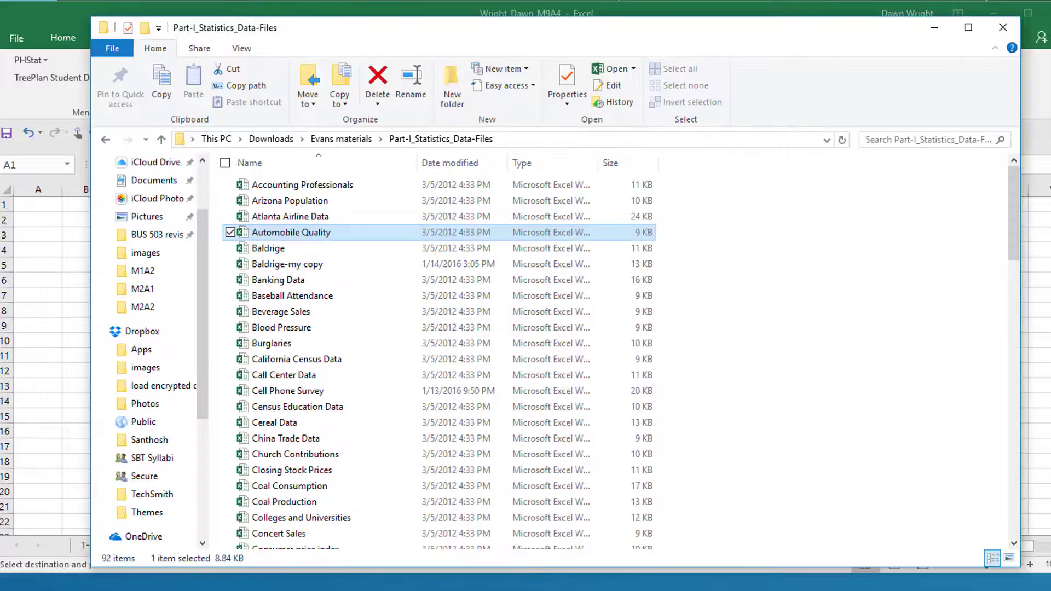
{"action": "double_click", "coordinate": [325, 310]}
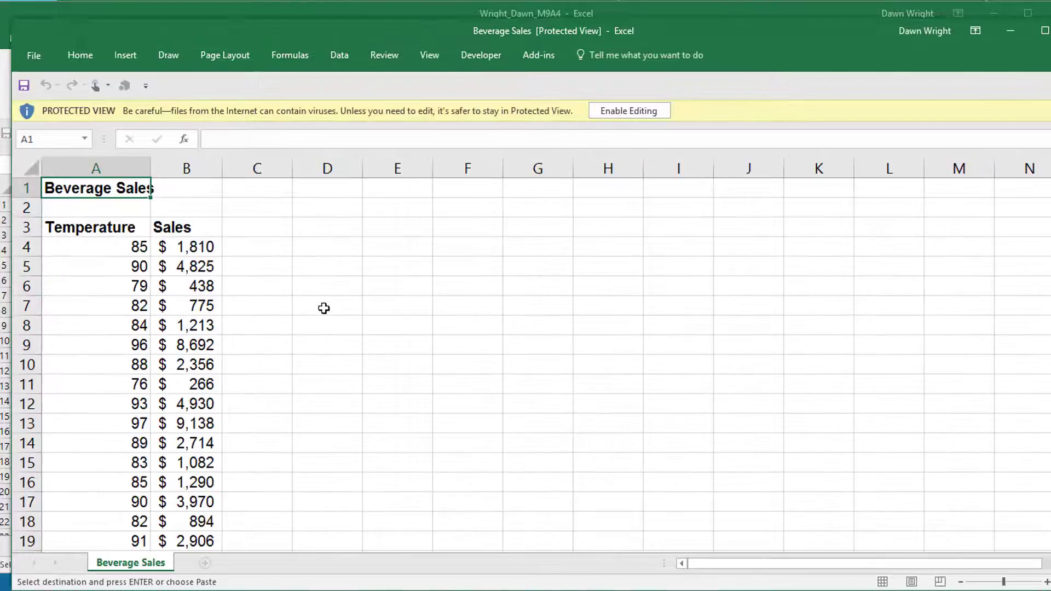
{"action": "left_click", "coordinate": [630, 117]}
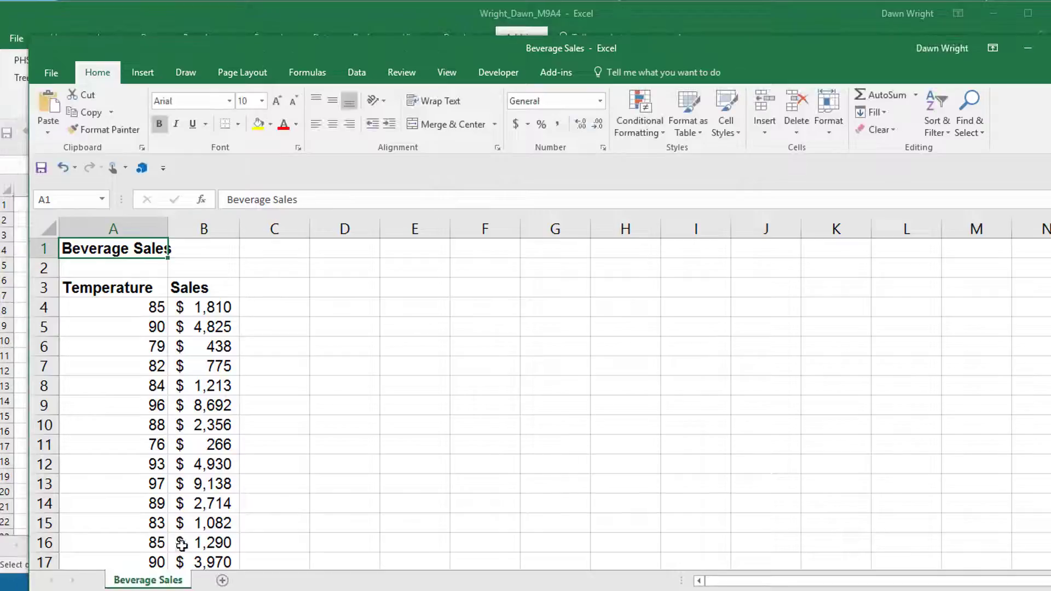
Step: Copy the entire Beverage Sales worksheet and paste it into Sheet2 of the M9A4 workbook, starting at cell A1
{"action": "left_click", "coordinate": [43, 229]}
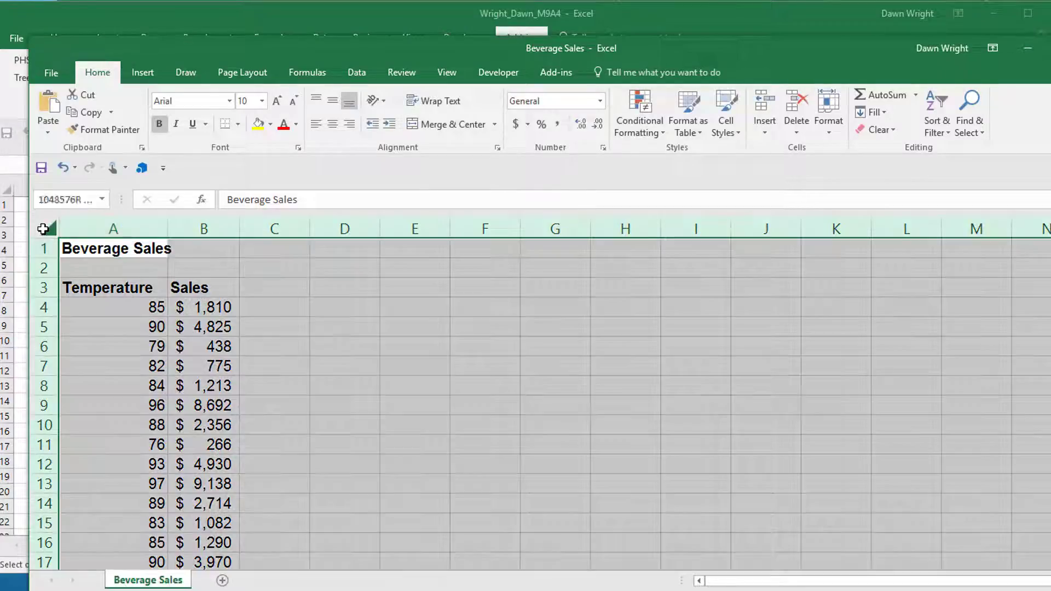
{"action": "right_click", "coordinate": [359, 283]}
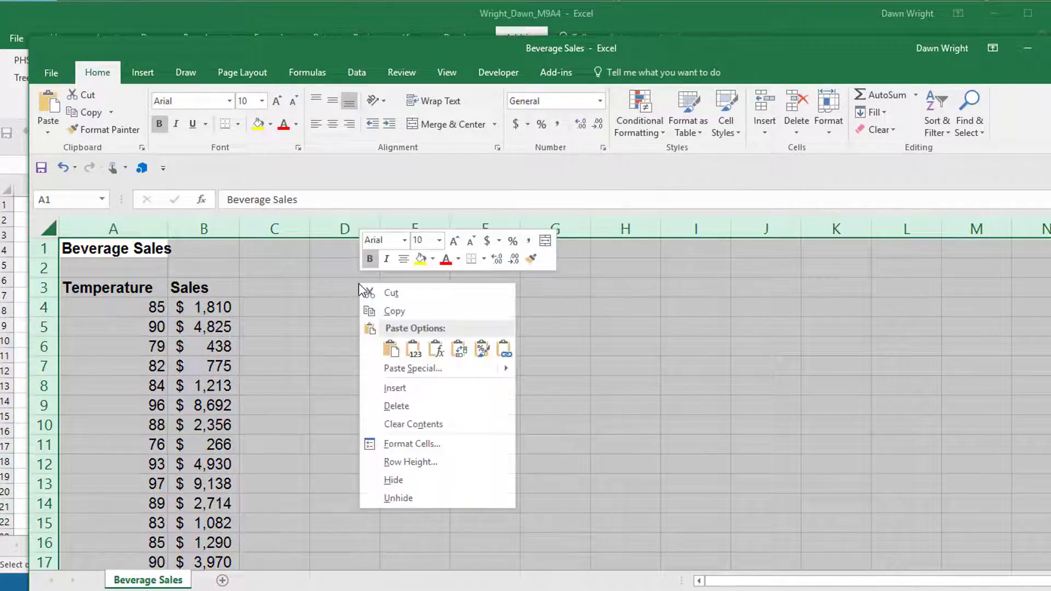
{"action": "left_click", "coordinate": [391, 310]}
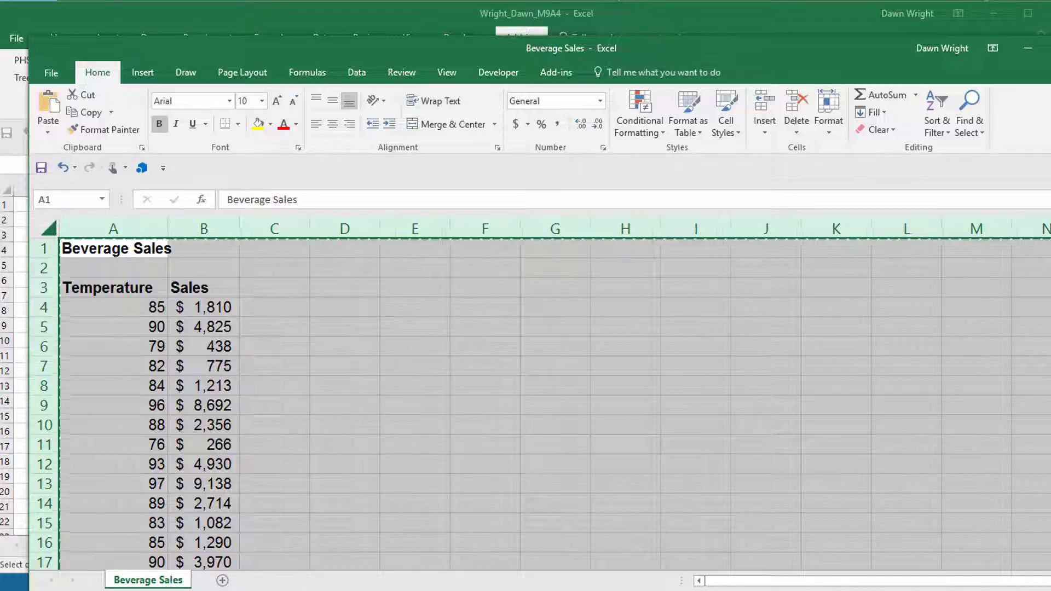
{"action": "left_click", "coordinate": [1028, 49]}
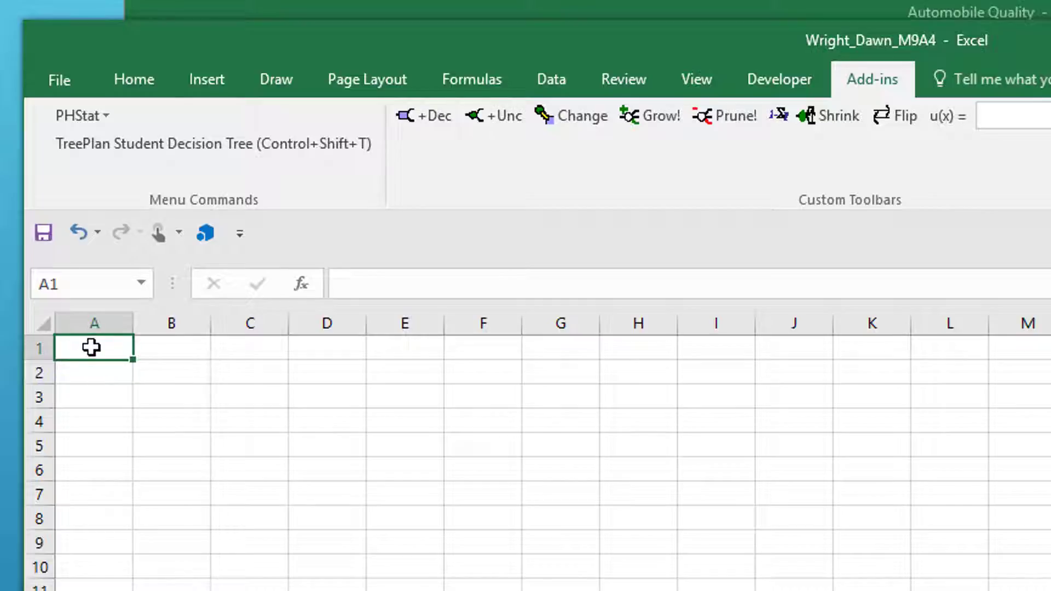
{"action": "key", "text": "ctrl+v"}
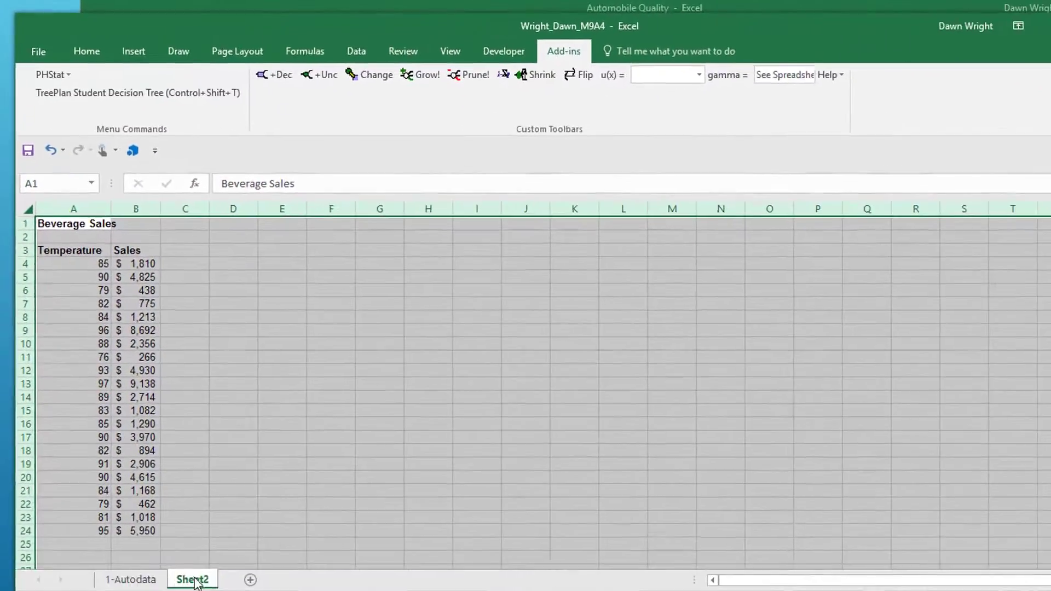
Step: Rename Sheet2 as 2=beverage data
{"action": "double_click", "coordinate": [196, 579]}
{"action": "left_click_drag", "start_coordinate": [194, 578], "coordinate": [200, 579]}
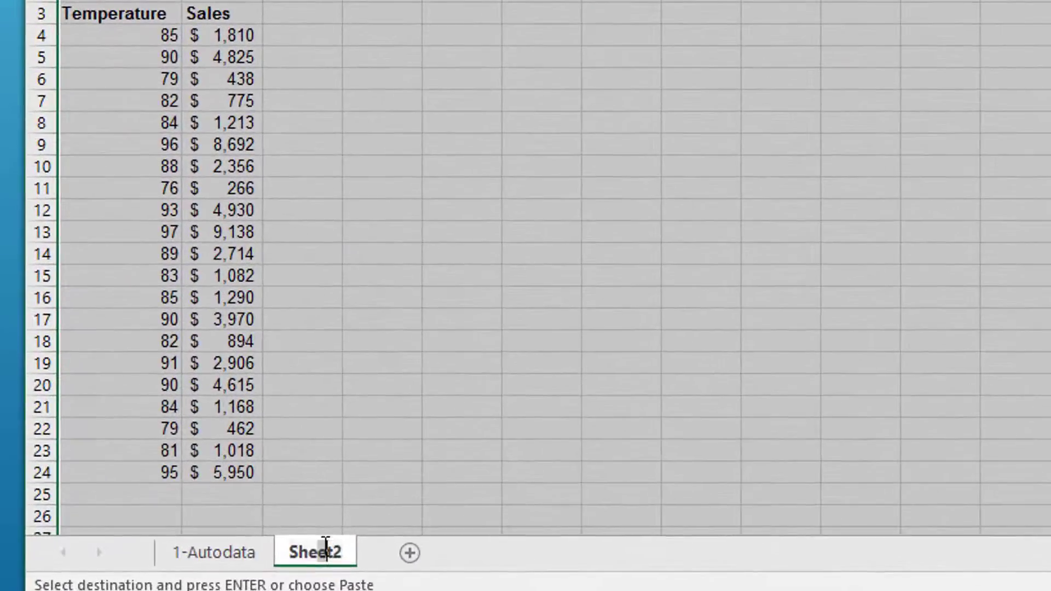
{"action": "key", "text": "Delete"}
{"action": "key", "text": "Delete"}
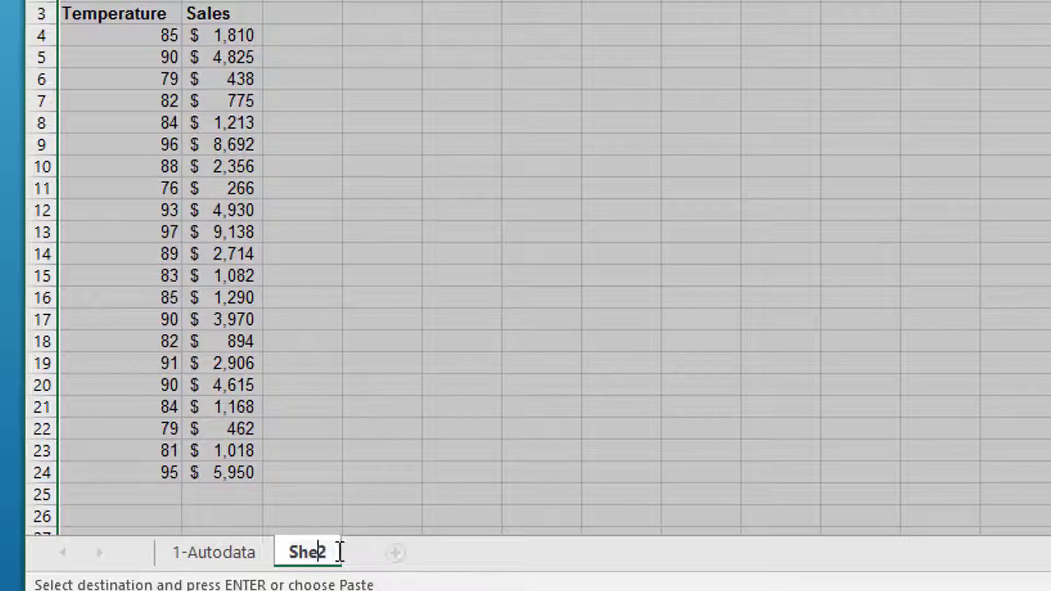
{"action": "key", "text": "BackSpace"}
{"action": "key", "text": "BackSpace"}
{"action": "key", "text": "BackSpace"}
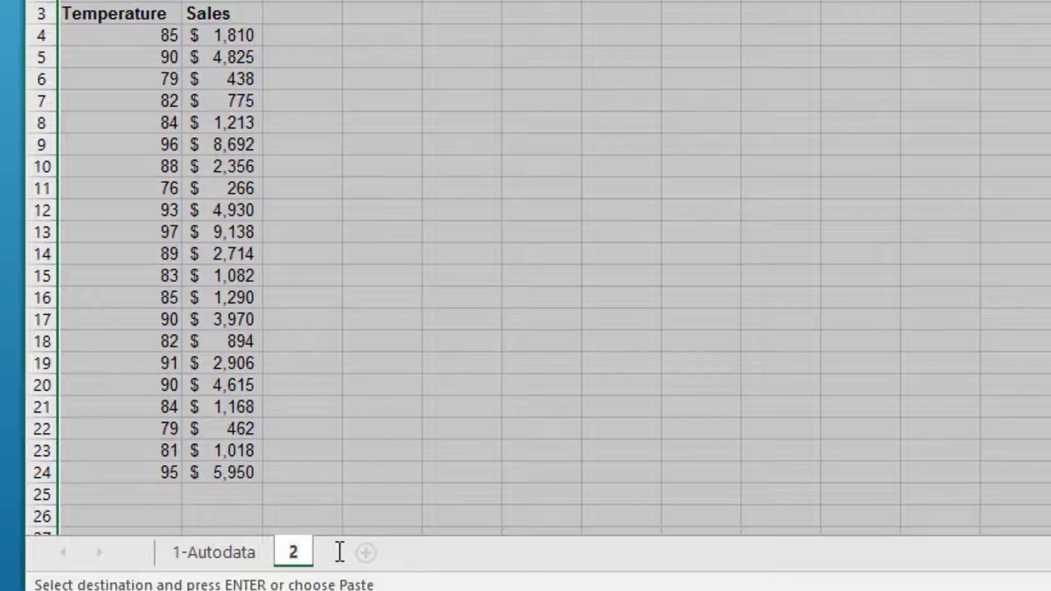
{"action": "type", "text": "="}
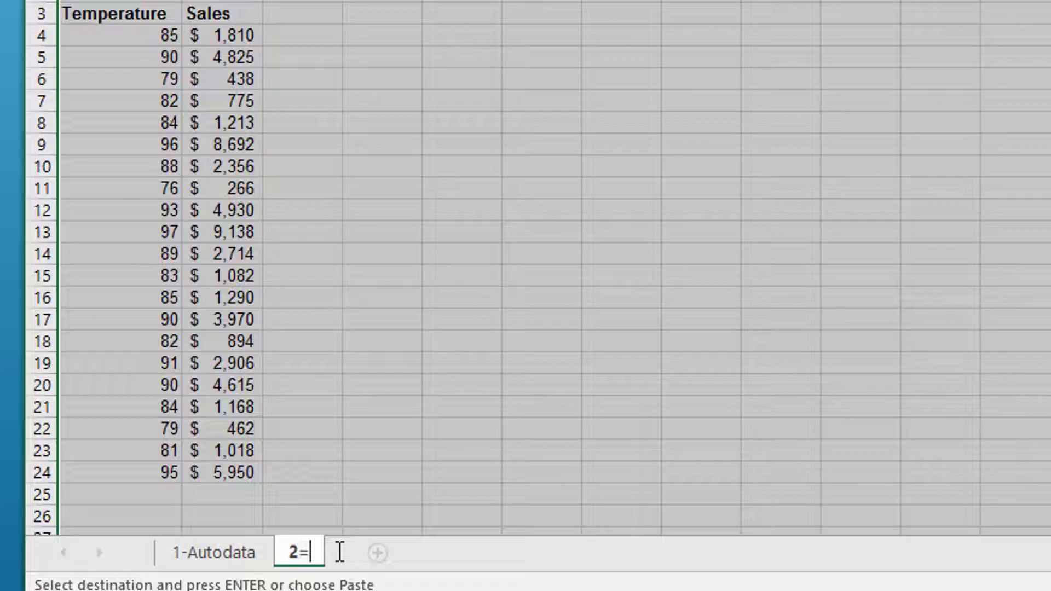
{"action": "type", "text": "beverage"}
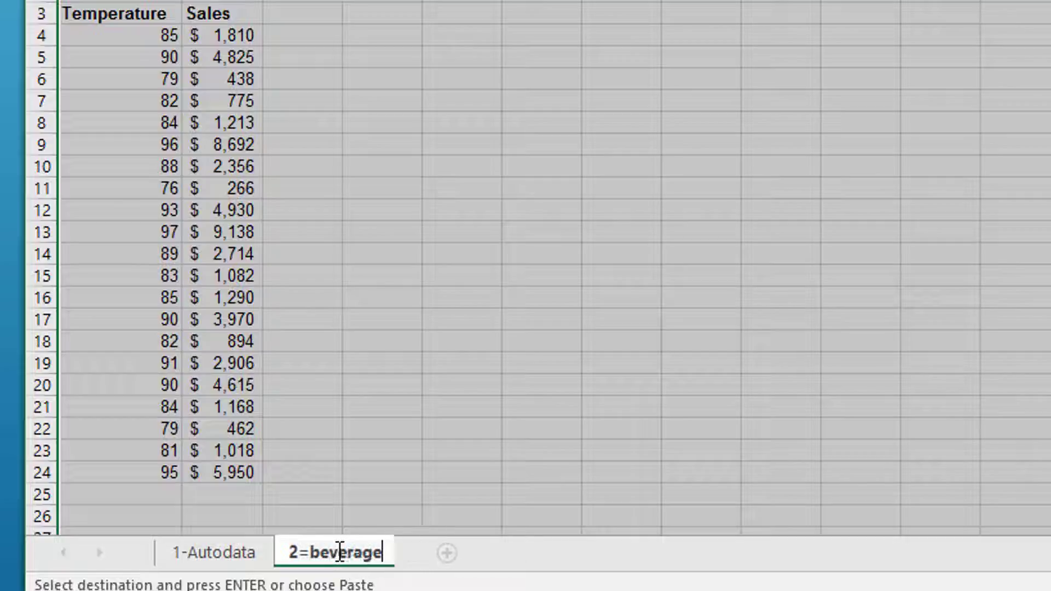
{"action": "type", "text": " data"}
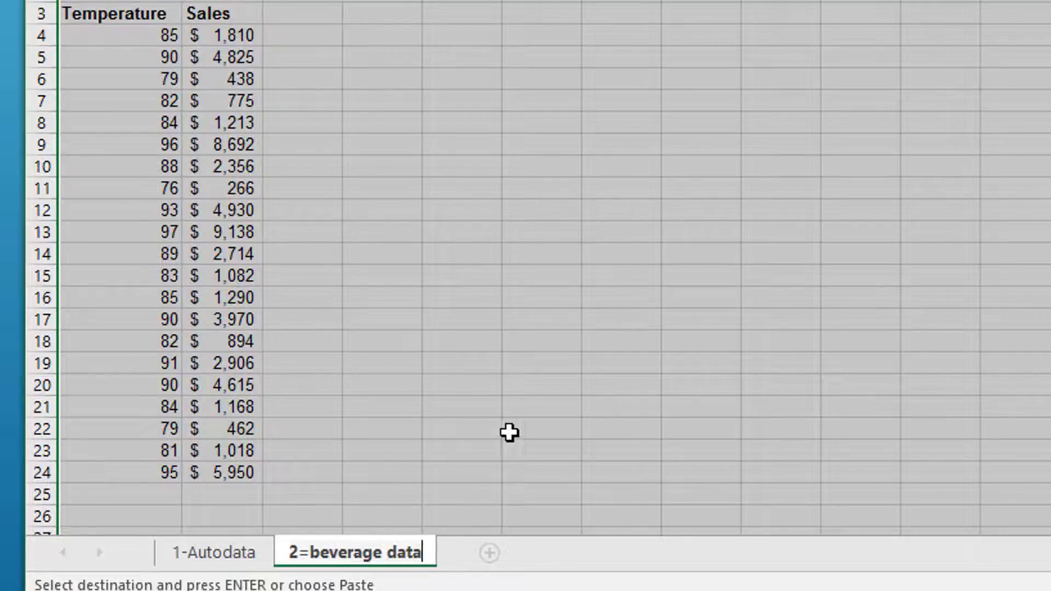
{"action": "left_click", "coordinate": [560, 474]}
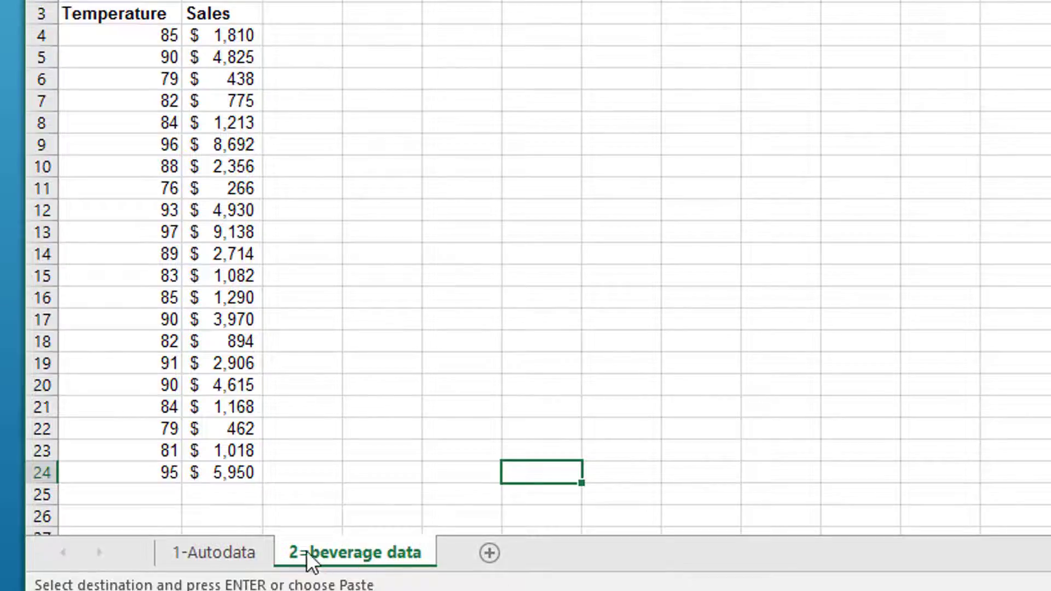
Step: Add a new worksheet after the beverage data sheet, rename it Prob-1, and clear the stray text from its cell A1
{"action": "left_click", "coordinate": [235, 551]}
{"action": "left_click", "coordinate": [337, 550]}
{"action": "left_click", "coordinate": [489, 553]}
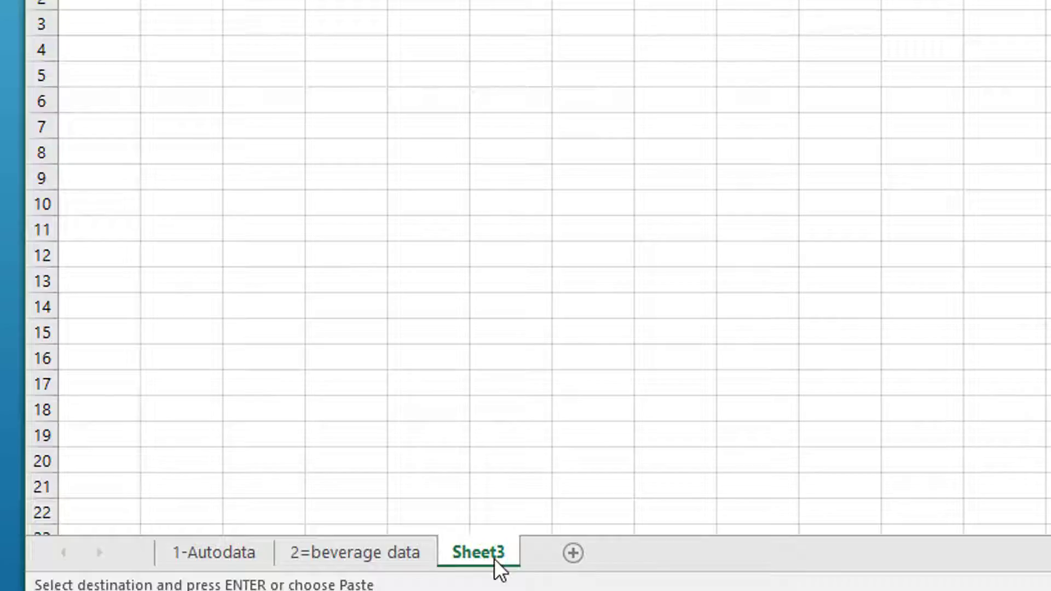
{"action": "key", "text": "Escape"}
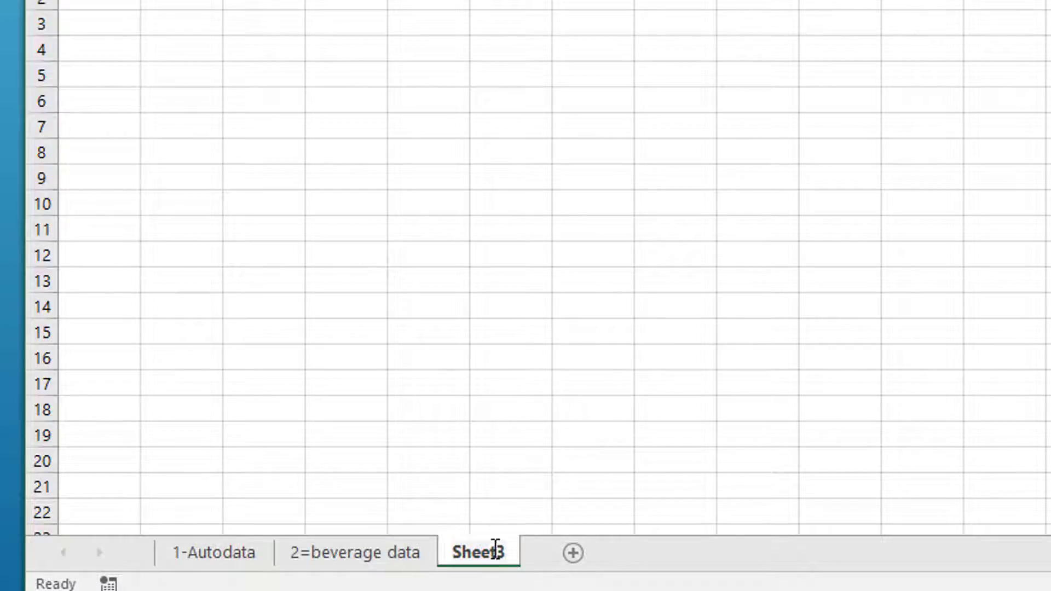
{"action": "key", "text": "BackSpace"}
{"action": "key", "text": "BackSpace"}
{"action": "key", "text": "BackSpace"}
{"action": "key", "text": "BackSpace"}
{"action": "key", "text": "BackSpace"}
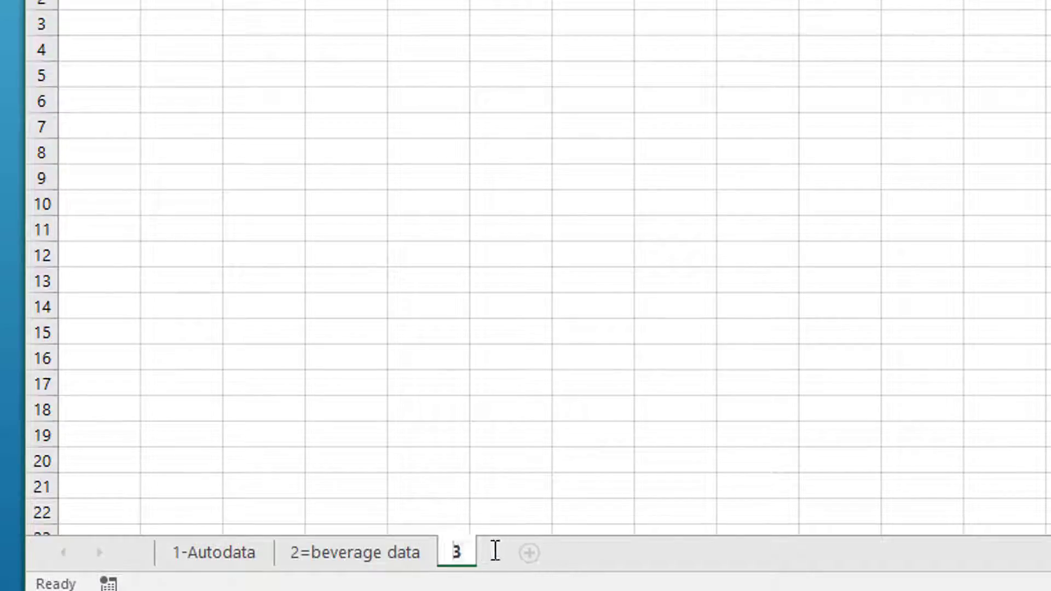
{"action": "key", "text": "Delete"}
{"action": "type", "text": "Pro"}
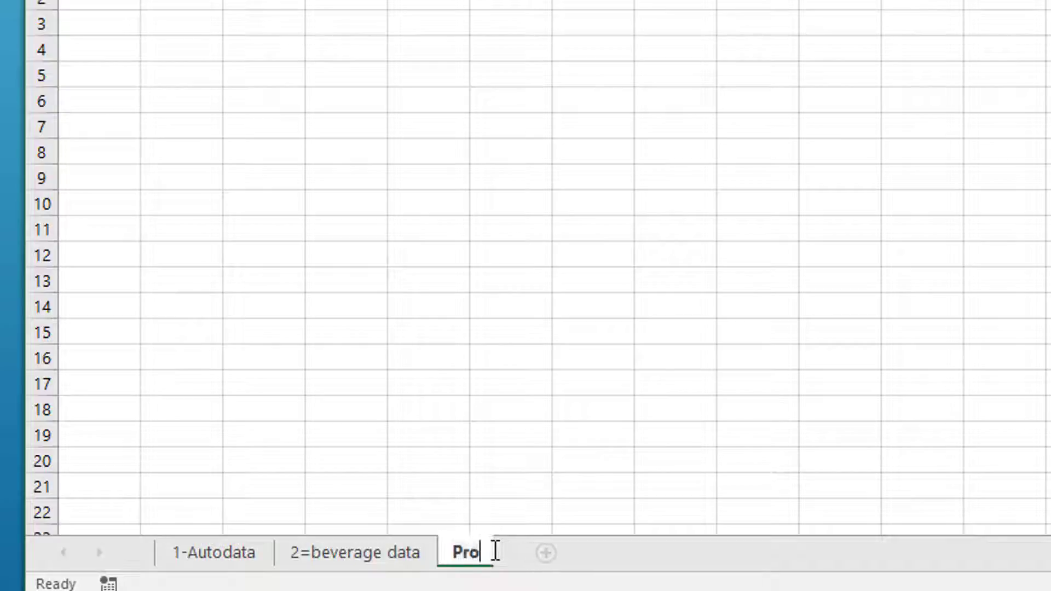
{"action": "type", "text": "b-1"}
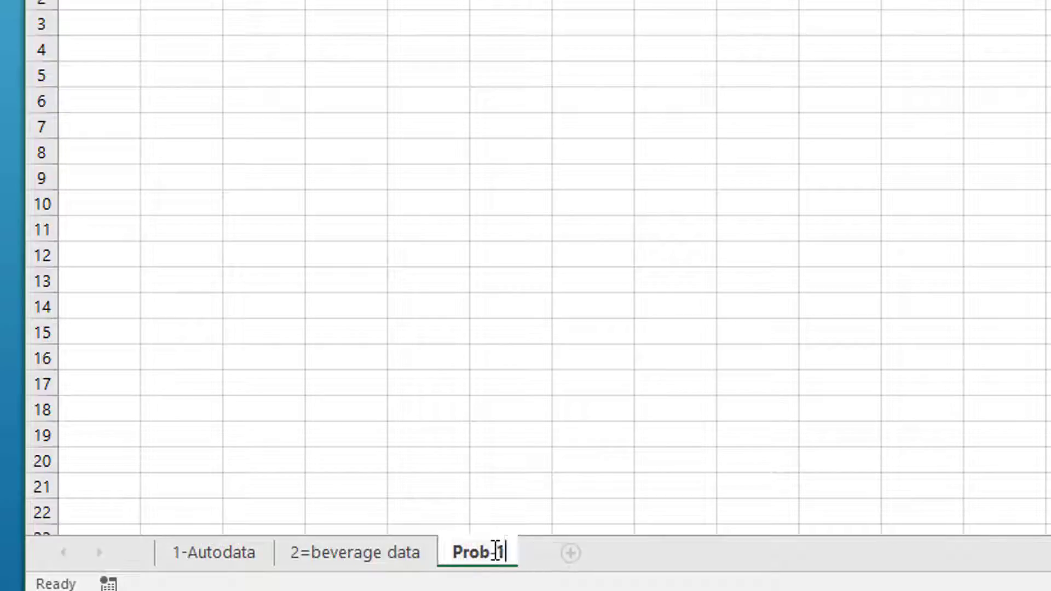
{"action": "left_click", "coordinate": [732, 504]}
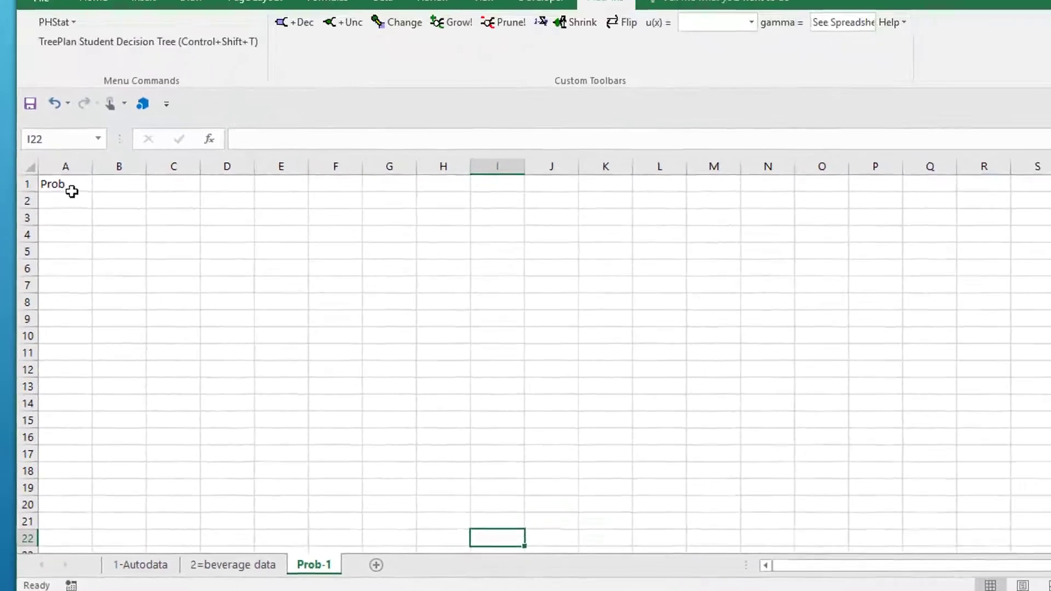
{"action": "left_click", "coordinate": [66, 205]}
{"action": "key", "text": "Delete"}
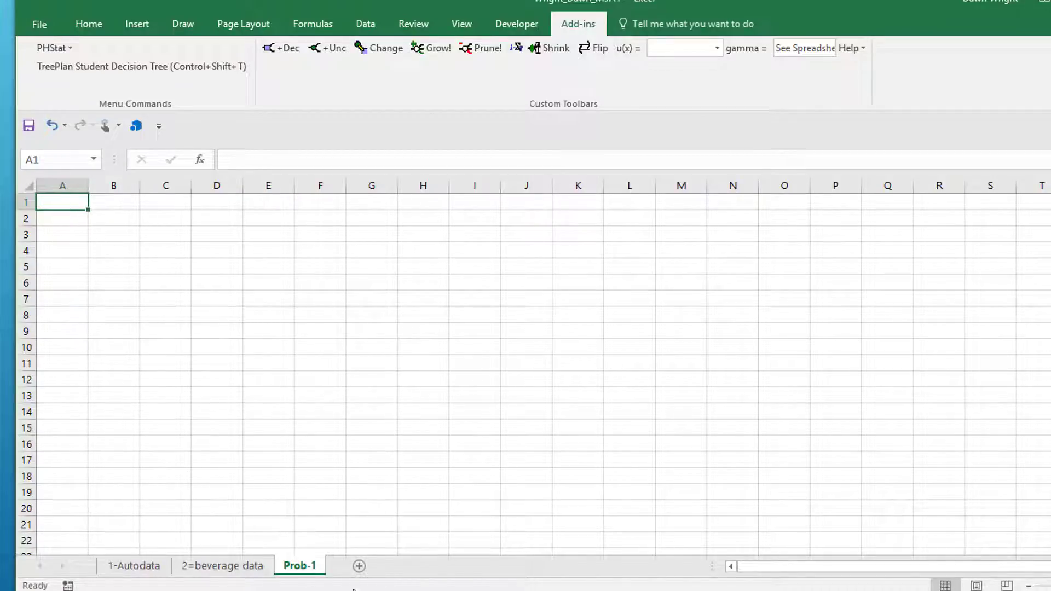
Step: Add another worksheet after Prob-1 and rename it Prob 2
{"action": "left_click", "coordinate": [359, 567]}
{"action": "double_click", "coordinate": [362, 566]}
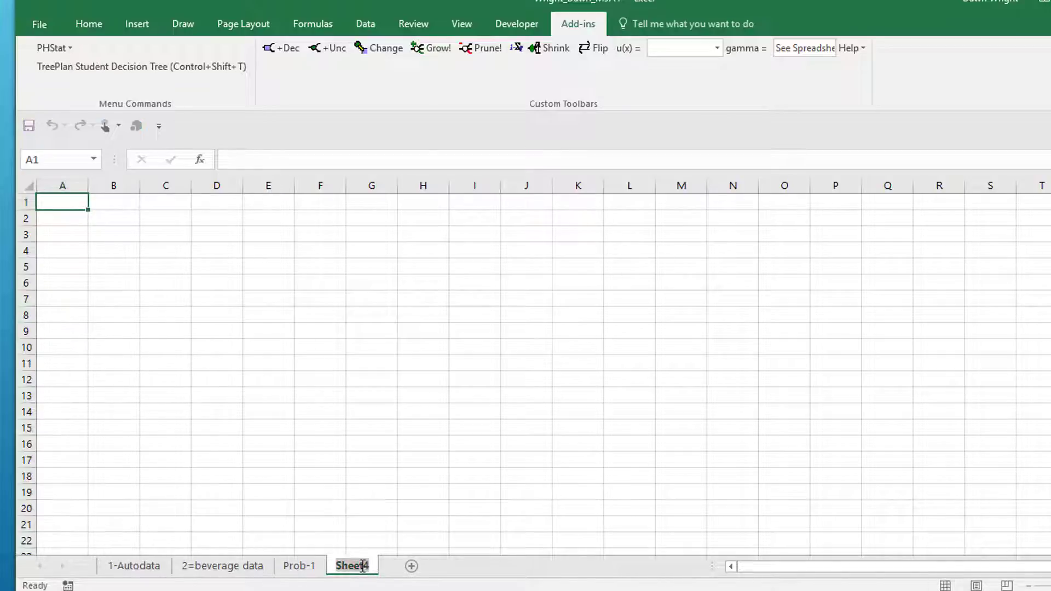
{"action": "type", "text": "Prob-2"}
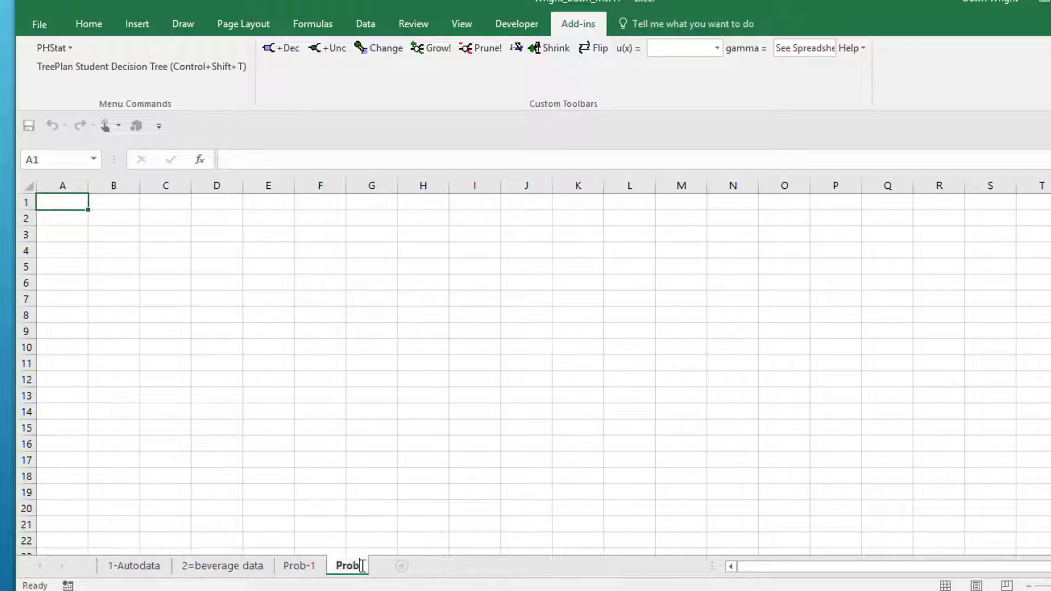
{"action": "left_click", "coordinate": [375, 493]}
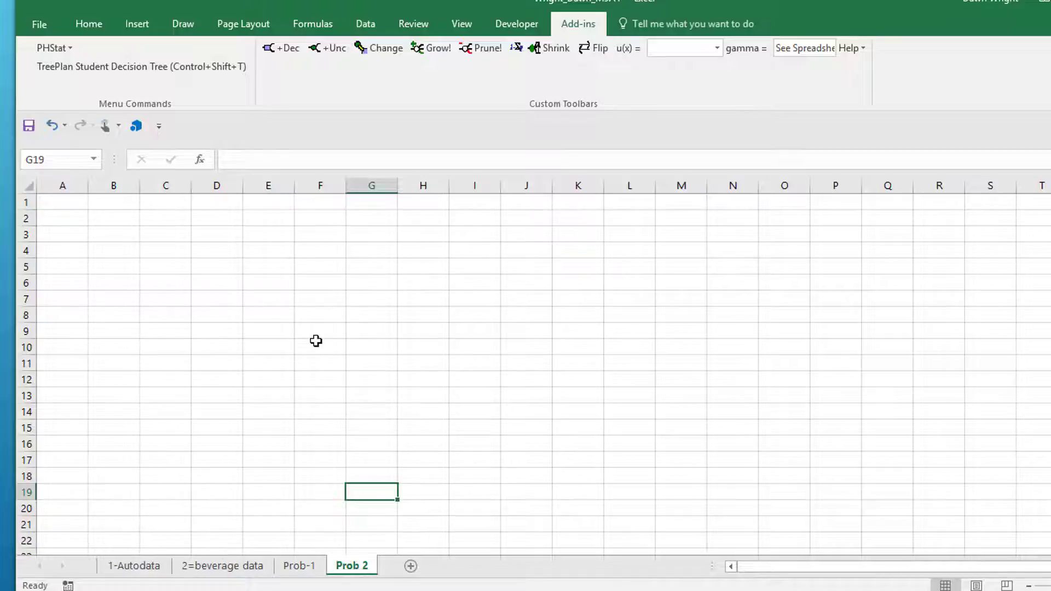
Step: Set up a PHStat simple linear regression on the beverage data, with Sales B3:B24 as Y and Temperature A3:A24 as X
{"action": "left_click", "coordinate": [206, 566]}
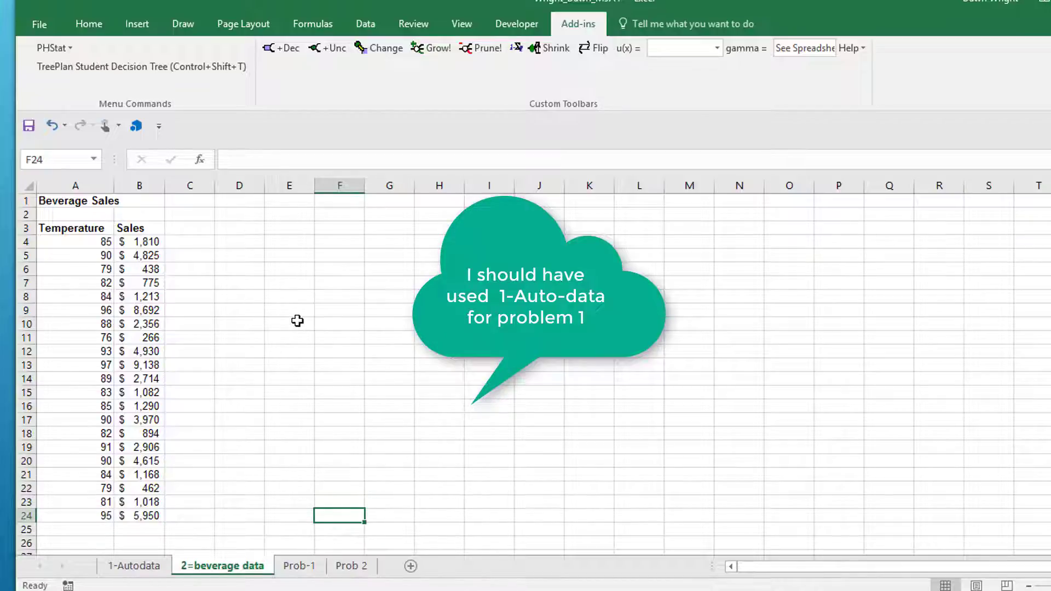
{"action": "left_click", "coordinate": [70, 48]}
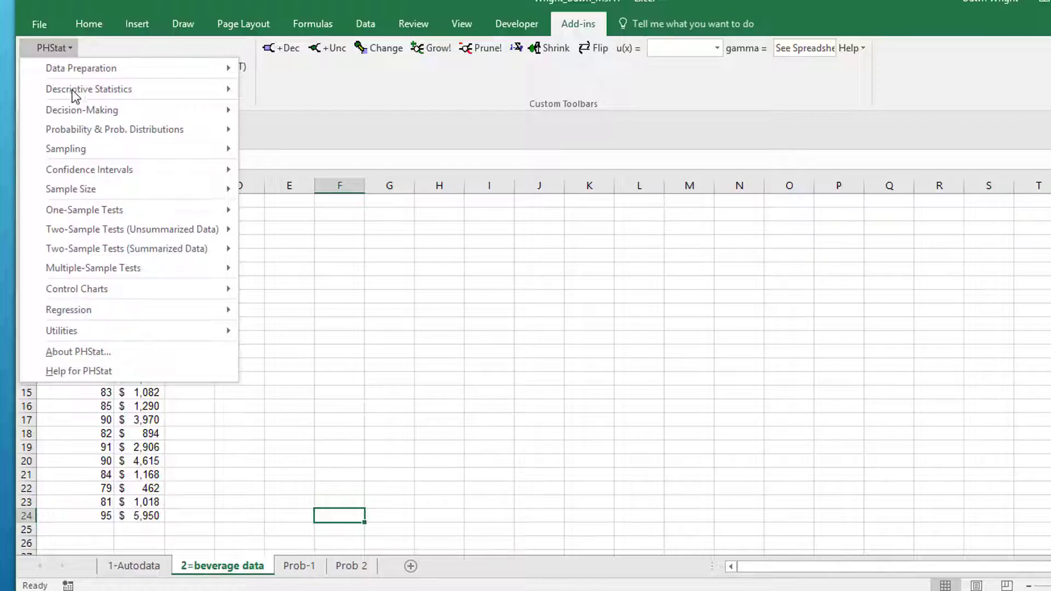
{"action": "mouse_move", "coordinate": [99, 313]}
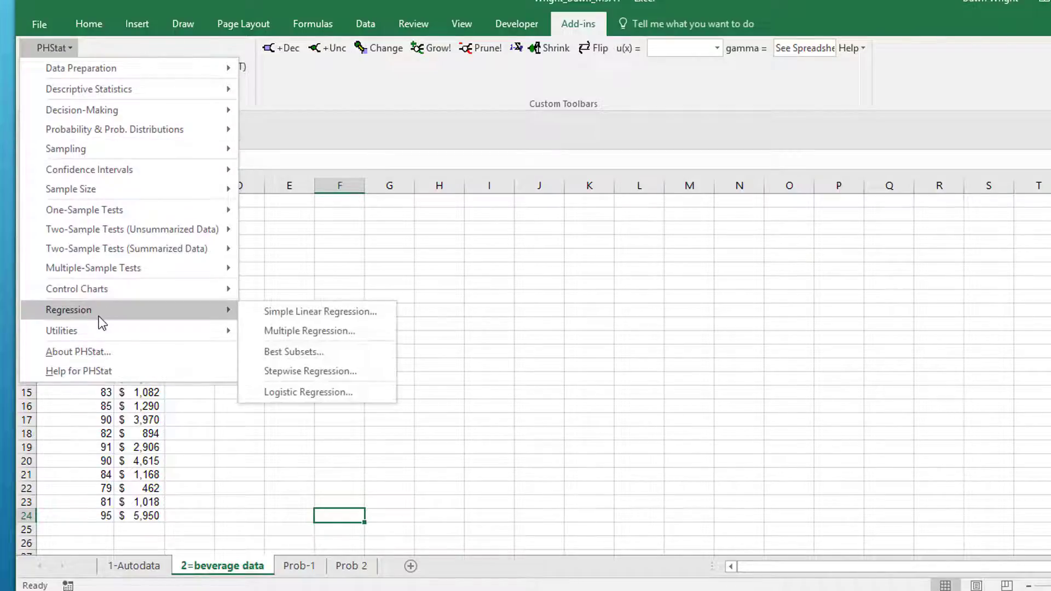
{"action": "left_click", "coordinate": [315, 313]}
{"action": "left_click_drag", "start_coordinate": [580, 165], "coordinate": [525, 206]}
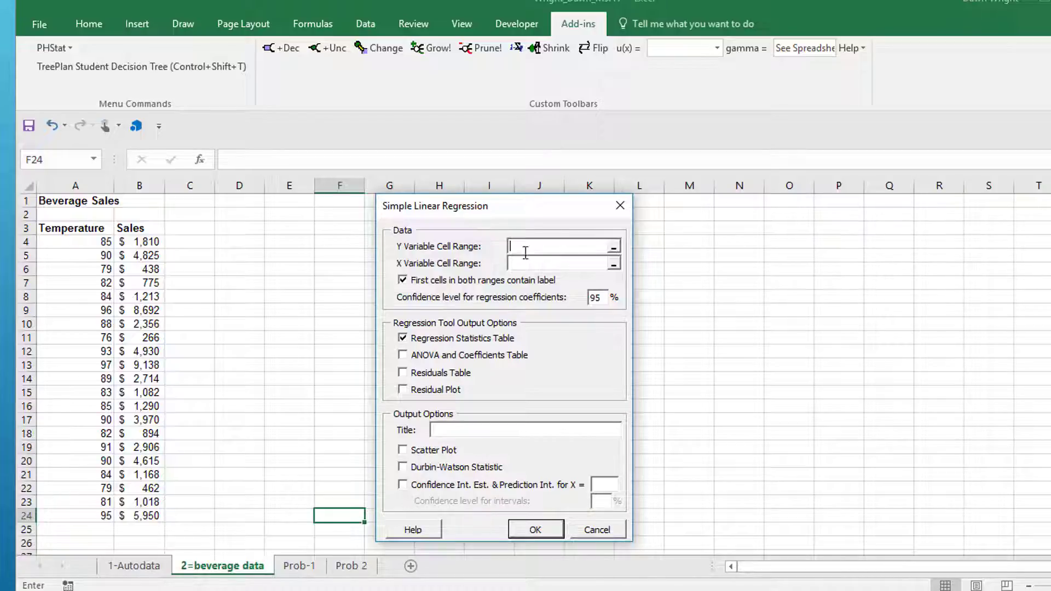
{"action": "left_click_drag", "start_coordinate": [140, 228], "coordinate": [128, 516]}
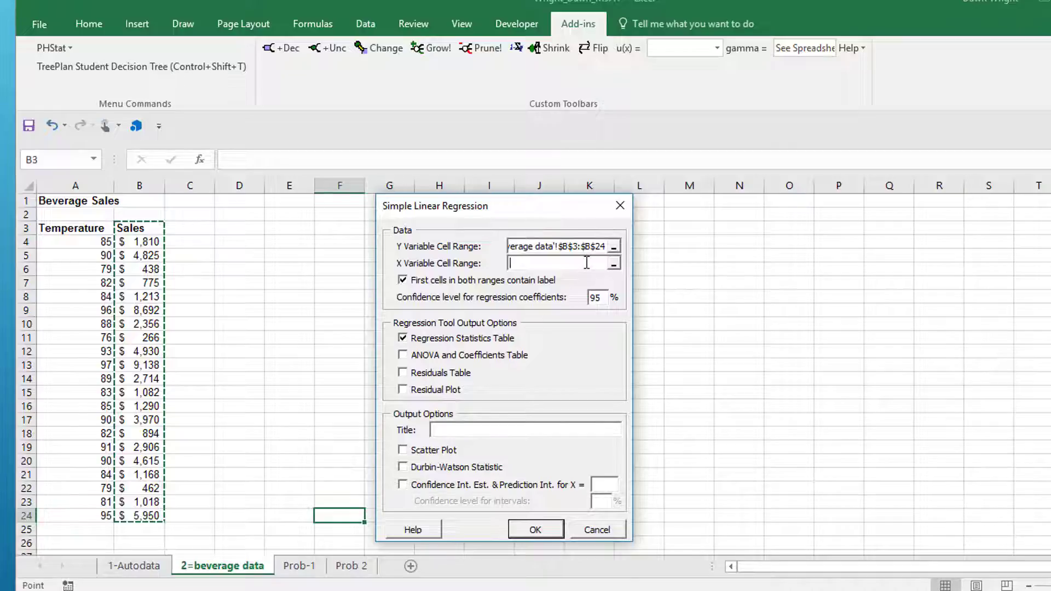
{"action": "left_click", "coordinate": [90, 233]}
{"action": "left_click_drag", "start_coordinate": [73, 437], "coordinate": [76, 515]}
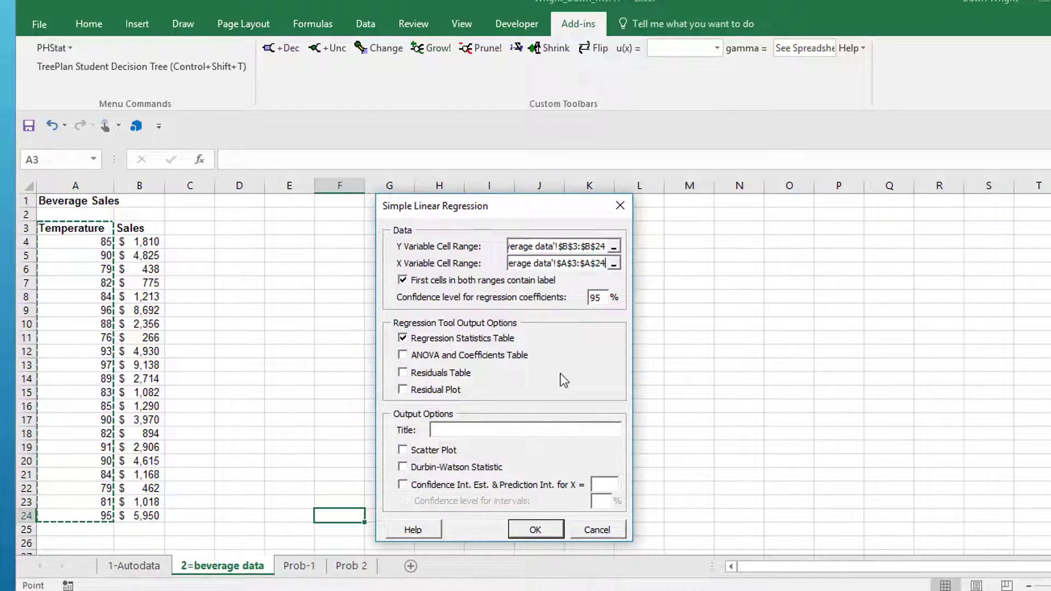
Step: Include the ANOVA and Coefficients Table, Residuals Table and Residual Plot in the output and run the regression
{"action": "left_click", "coordinate": [404, 356]}
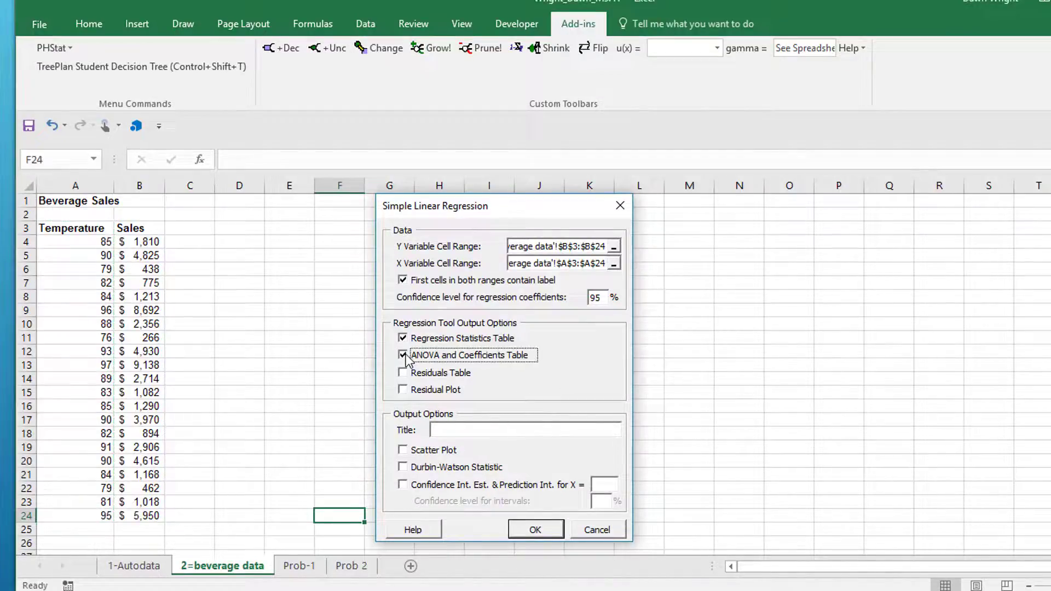
{"action": "left_click", "coordinate": [403, 372]}
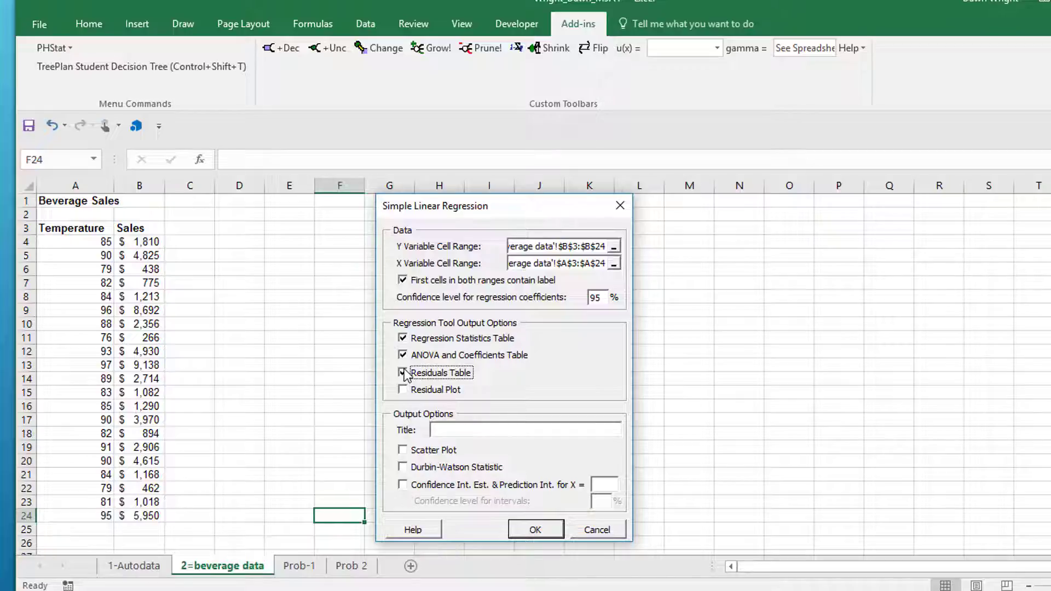
{"action": "left_click", "coordinate": [403, 389]}
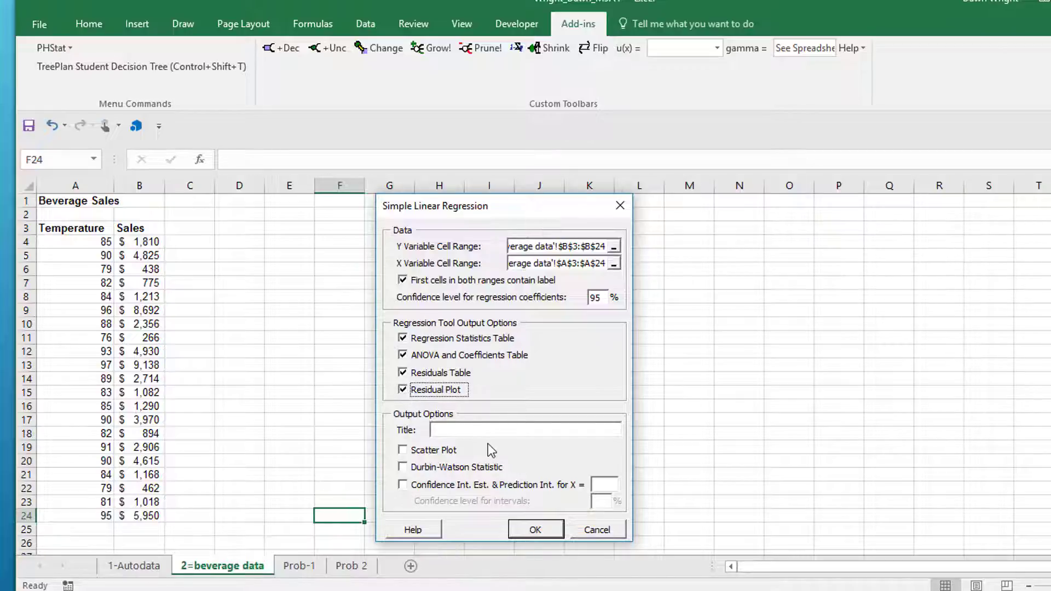
{"action": "left_click", "coordinate": [535, 530]}
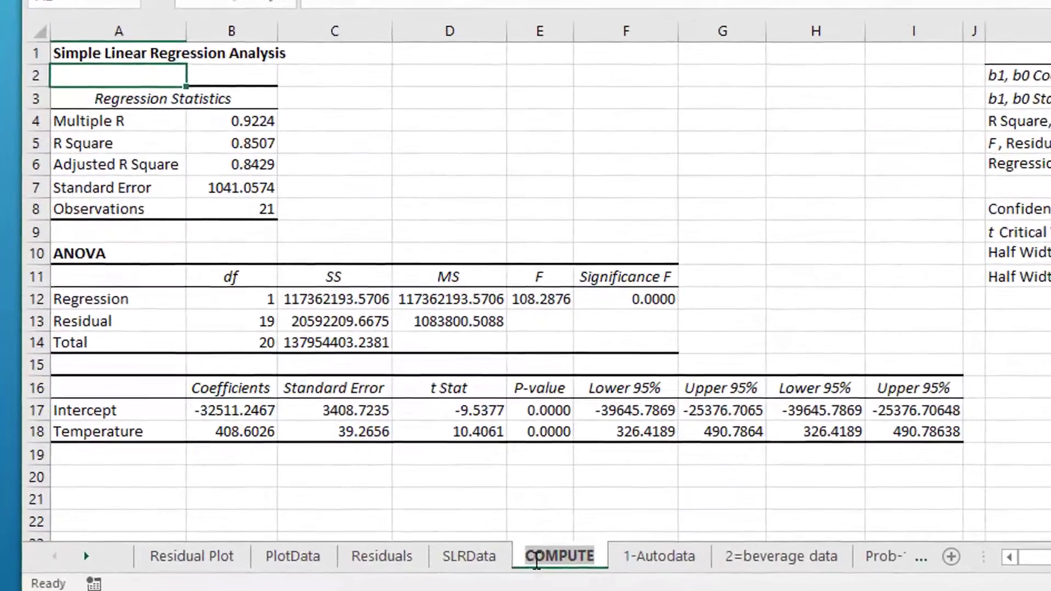
Step: Rename the COMPUTE worksheet as 1-COMPUTE
{"action": "double_click", "coordinate": [383, 568]}
{"action": "left_click", "coordinate": [530, 557]}
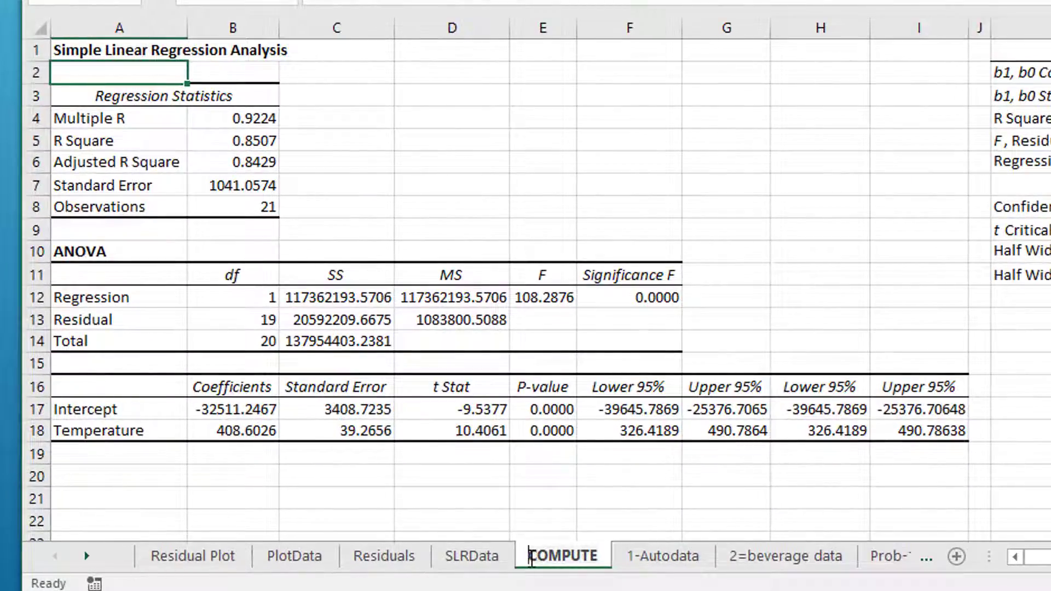
{"action": "type", "text": "1-"}
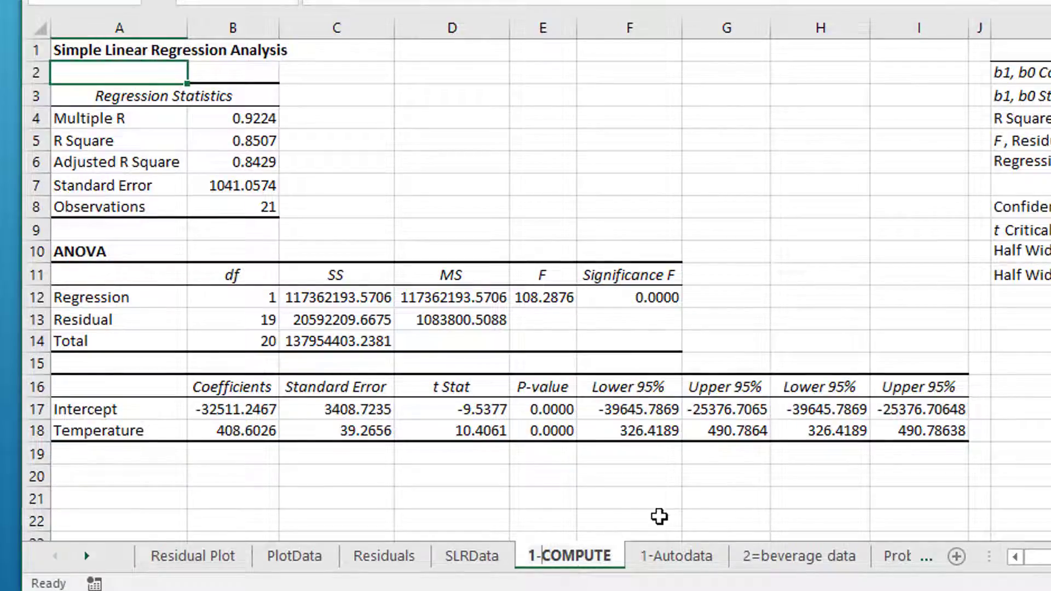
{"action": "left_click", "coordinate": [702, 527]}
Step: Rename the SLRData worksheet as 1-SLRData
{"action": "left_click", "coordinate": [486, 553]}
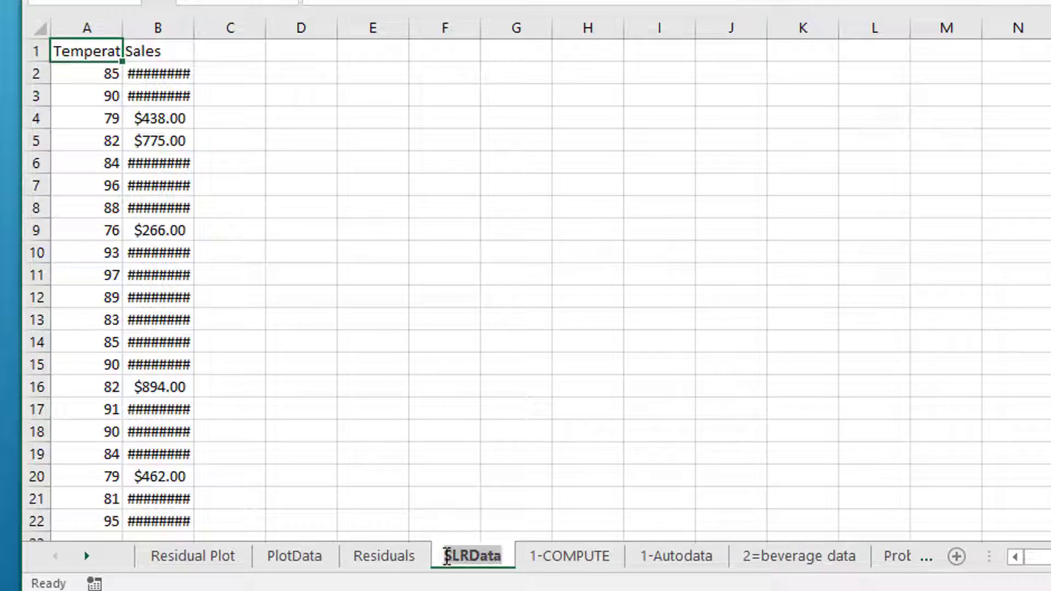
{"action": "type", "text": "1-"}
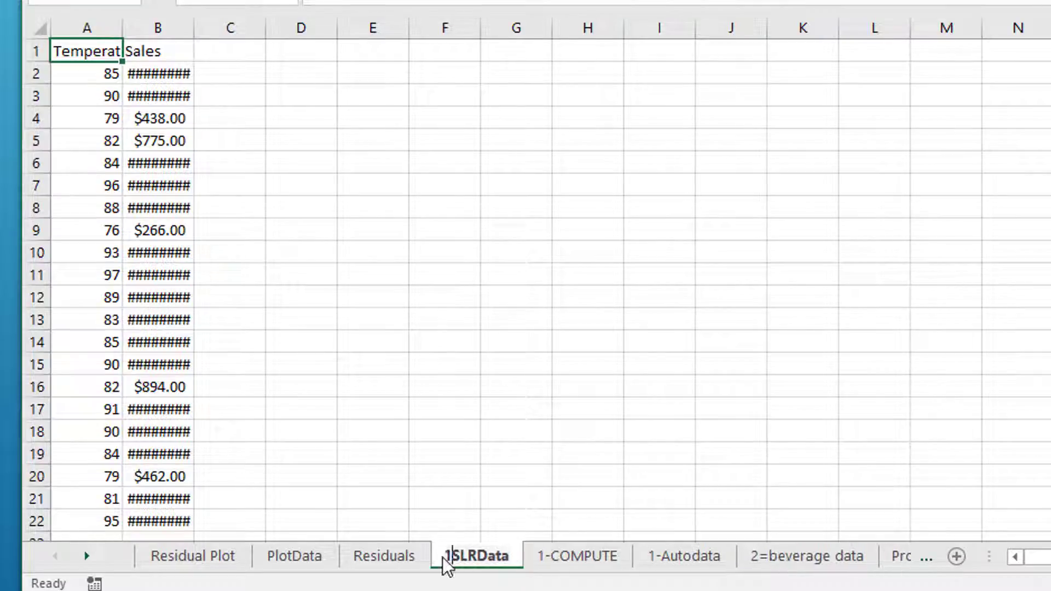
{"action": "left_click", "coordinate": [617, 479]}
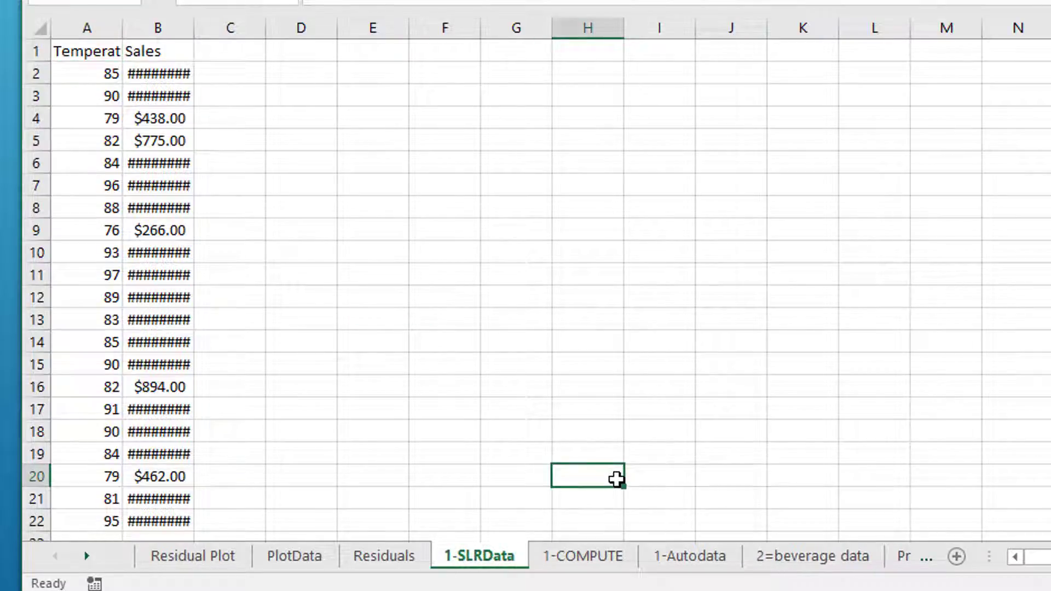
Step: Rename the Residuals worksheet as 1-Residuals
{"action": "left_click", "coordinate": [404, 558]}
{"action": "double_click", "coordinate": [362, 556]}
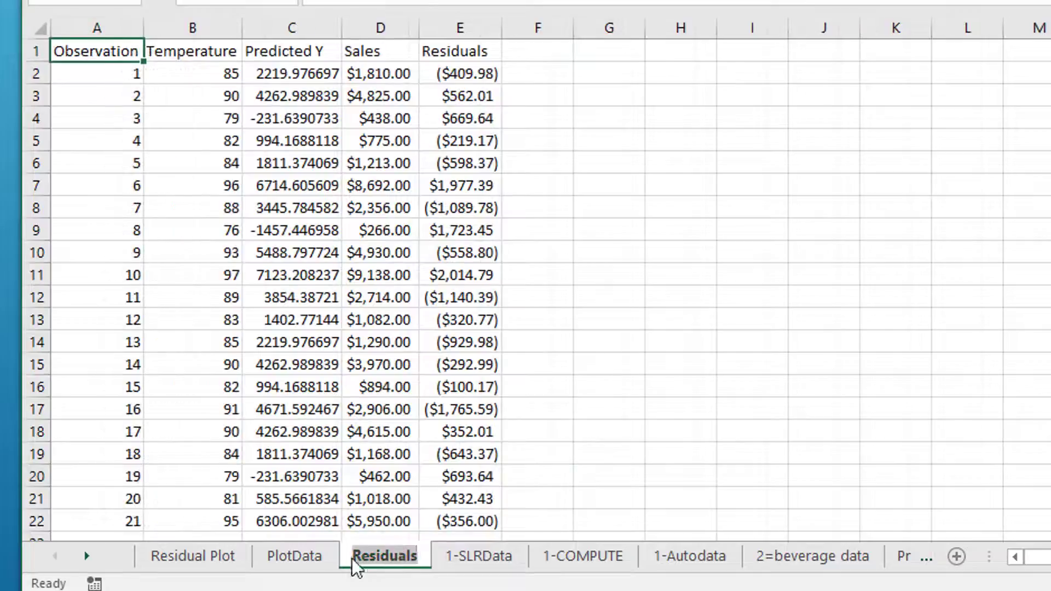
{"action": "key", "text": "Return"}
{"action": "double_click", "coordinate": [355, 557]}
{"action": "left_click", "coordinate": [354, 553]}
{"action": "type", "text": "1-"}
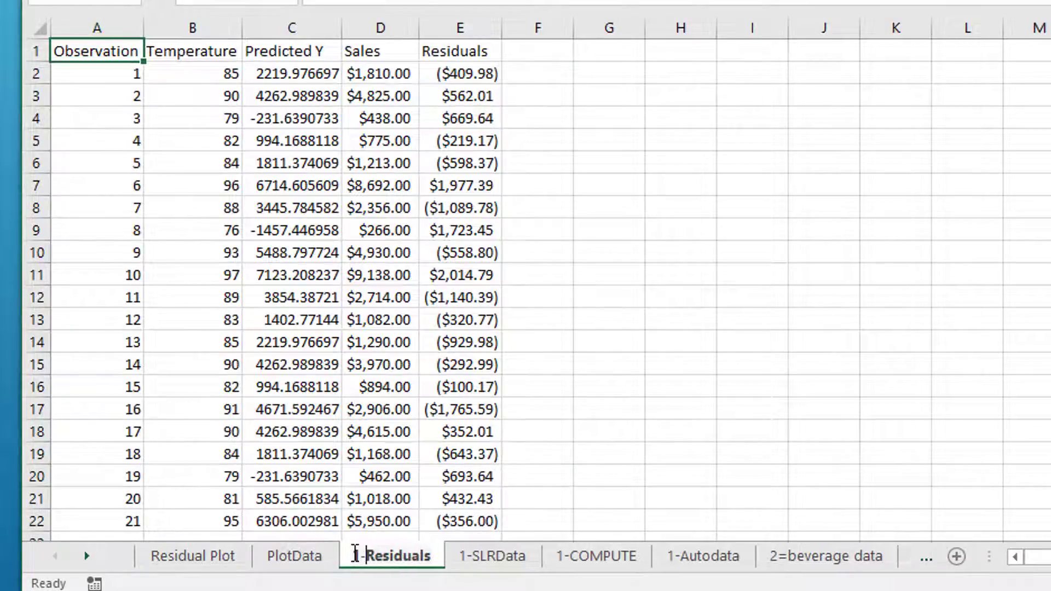
{"action": "key", "text": "Return"}
Step: Rename the PlotData worksheet as 1-PlotData
{"action": "left_click", "coordinate": [284, 558]}
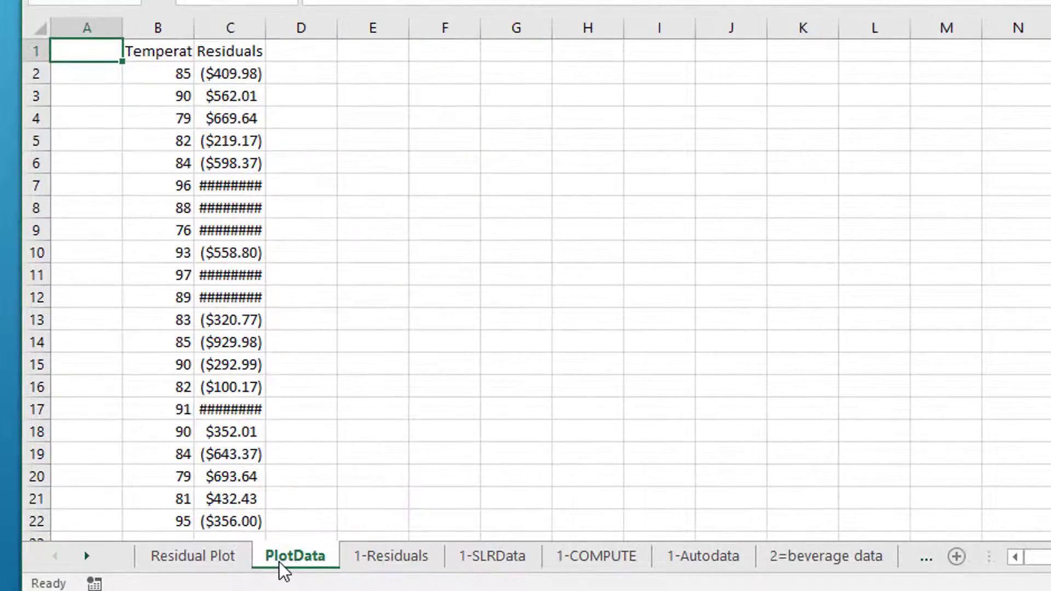
{"action": "double_click", "coordinate": [271, 556]}
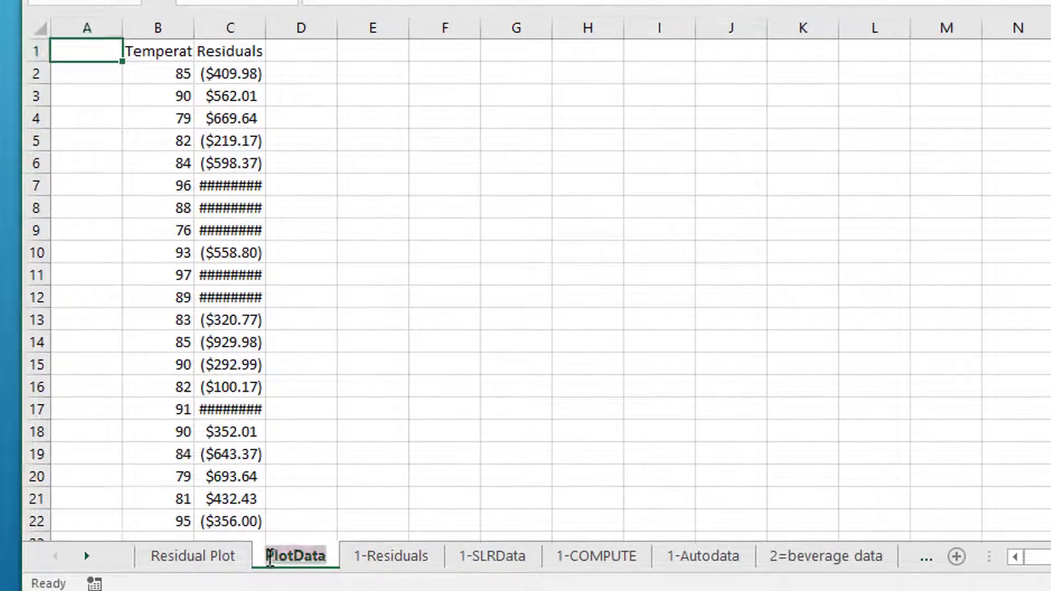
{"action": "left_click", "coordinate": [264, 556]}
{"action": "double_click", "coordinate": [267, 558]}
{"action": "left_click", "coordinate": [266, 558]}
{"action": "type", "text": "1-"}
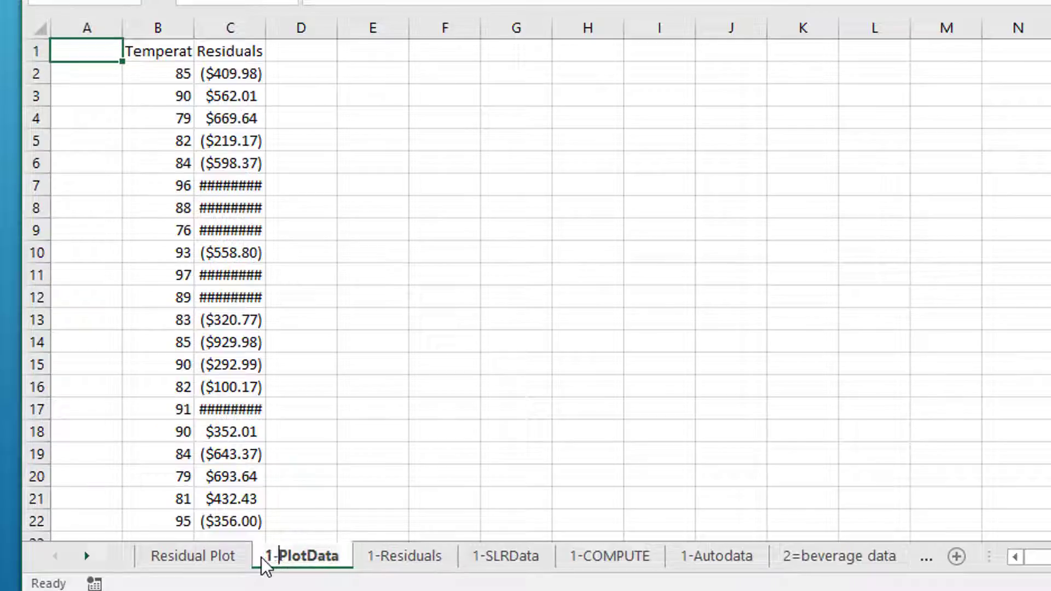
{"action": "key", "text": "Return"}
Step: Rename the Residual Plot chart sheet as 1-Residual Plot
{"action": "left_click", "coordinate": [205, 555]}
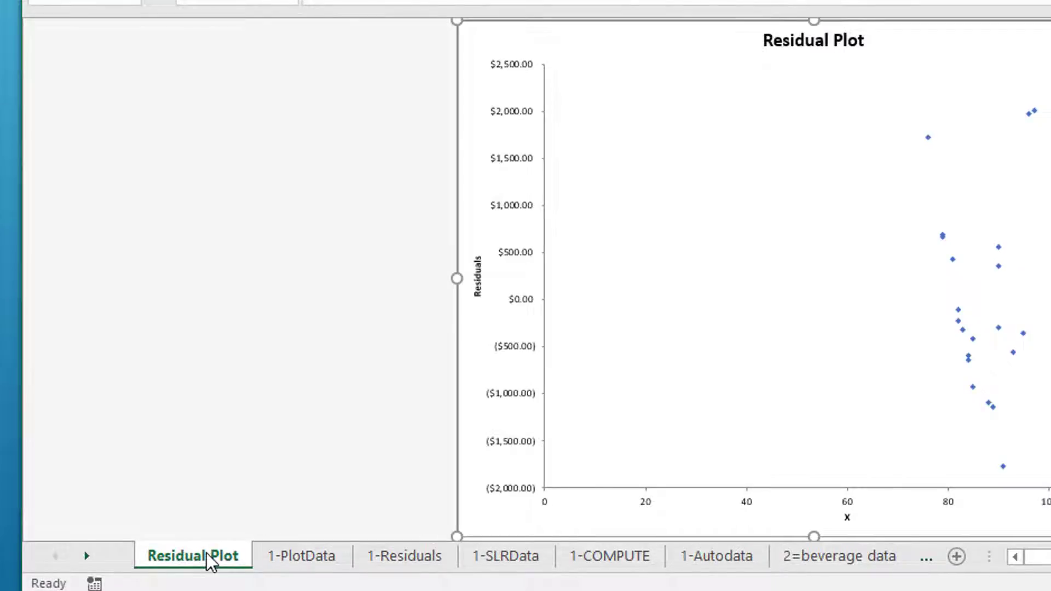
{"action": "double_click", "coordinate": [208, 554]}
{"action": "left_click", "coordinate": [151, 556]}
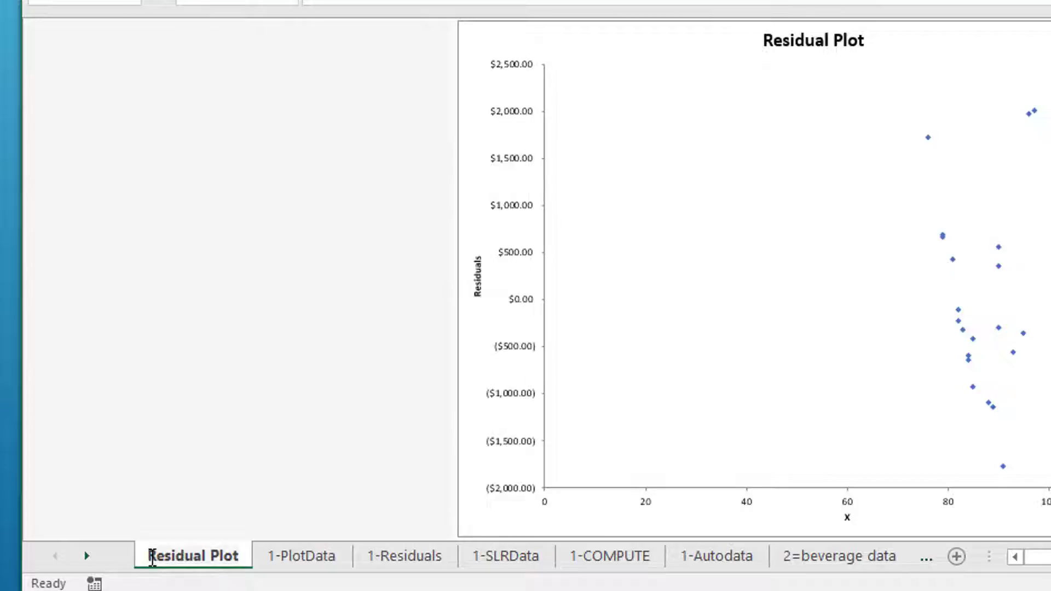
{"action": "type", "text": "1-"}
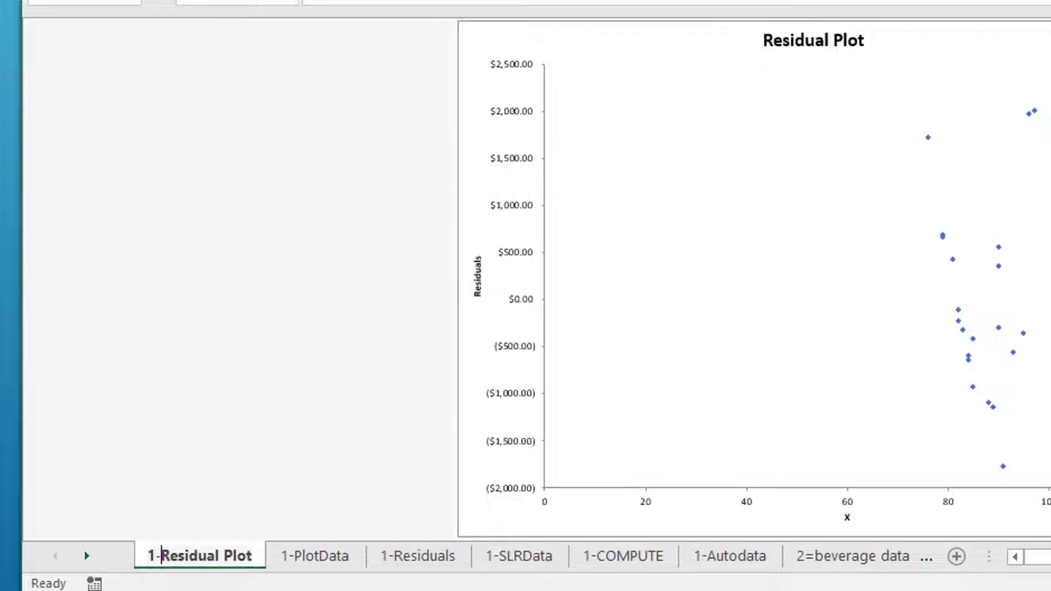
{"action": "key", "text": "Return"}
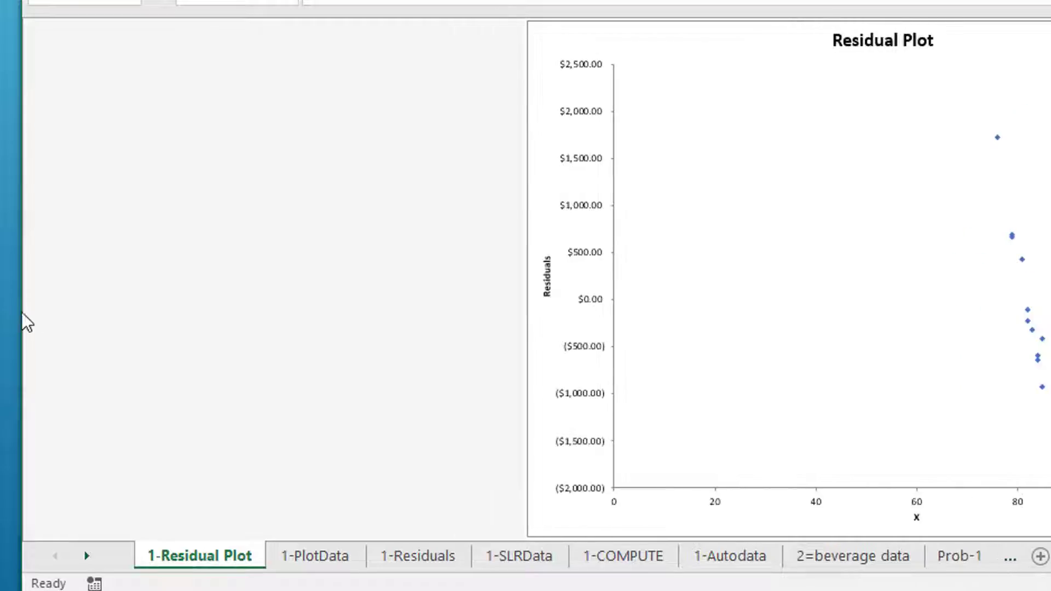
Step: Move the Prob-1 worksheet to the front of the workbook and place 1-Autodata directly after it
{"action": "left_click_drag", "start_coordinate": [18, 313], "coordinate": [0, 313]}
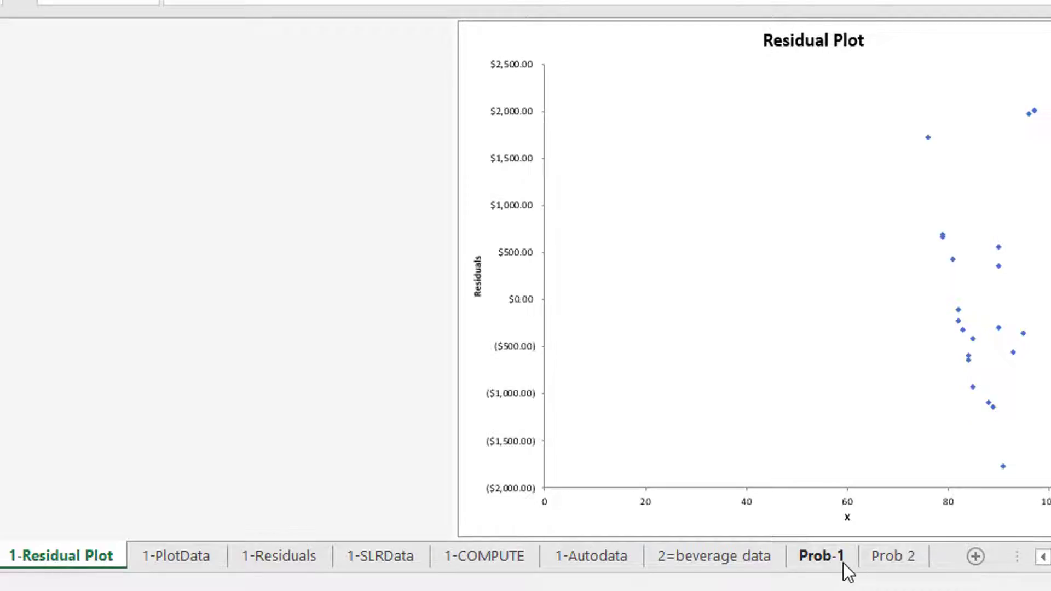
{"action": "left_click_drag", "start_coordinate": [843, 563], "coordinate": [16, 570]}
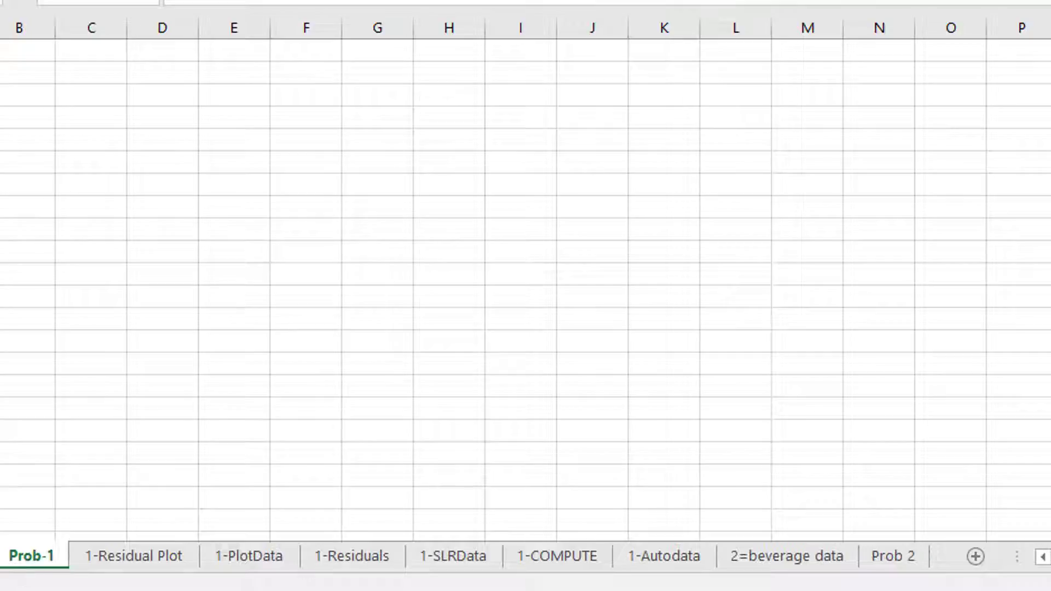
{"action": "left_click_drag", "start_coordinate": [694, 564], "coordinate": [148, 567]}
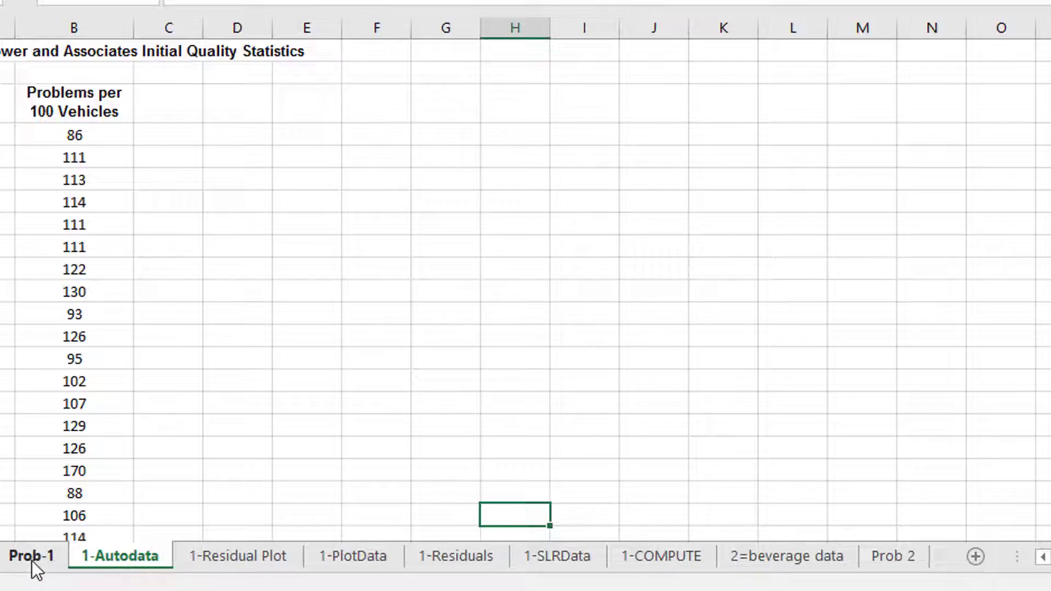
Step: Create a PHStat boxplot of the Sales data in B3:B24 on the 2=beverage data worksheet, including the Five-Number Summary
{"action": "left_click", "coordinate": [829, 557]}
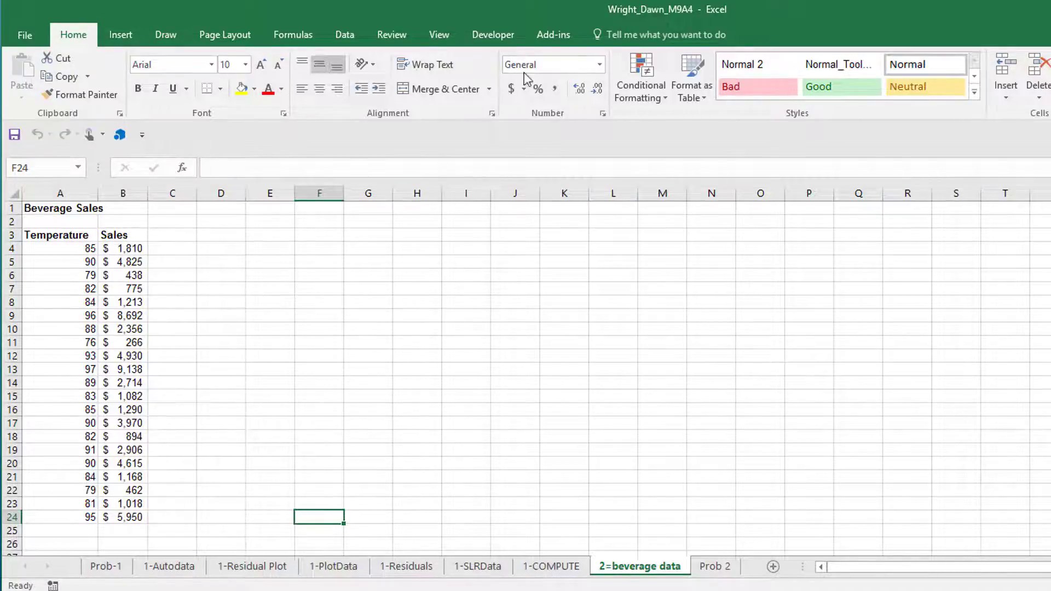
{"action": "left_click", "coordinate": [555, 37]}
{"action": "left_click", "coordinate": [54, 60]}
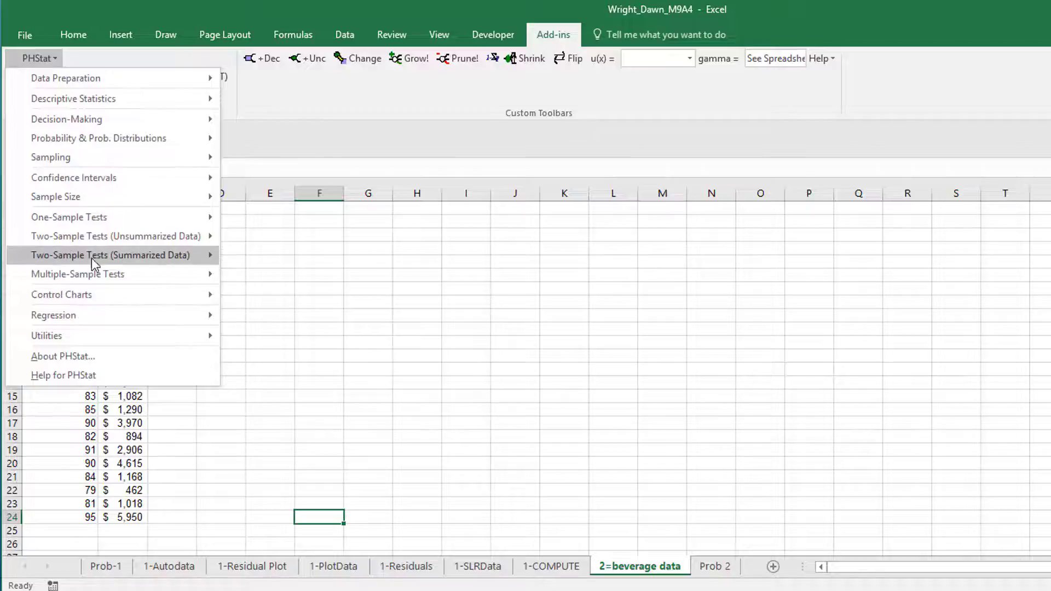
{"action": "mouse_move", "coordinate": [107, 108]}
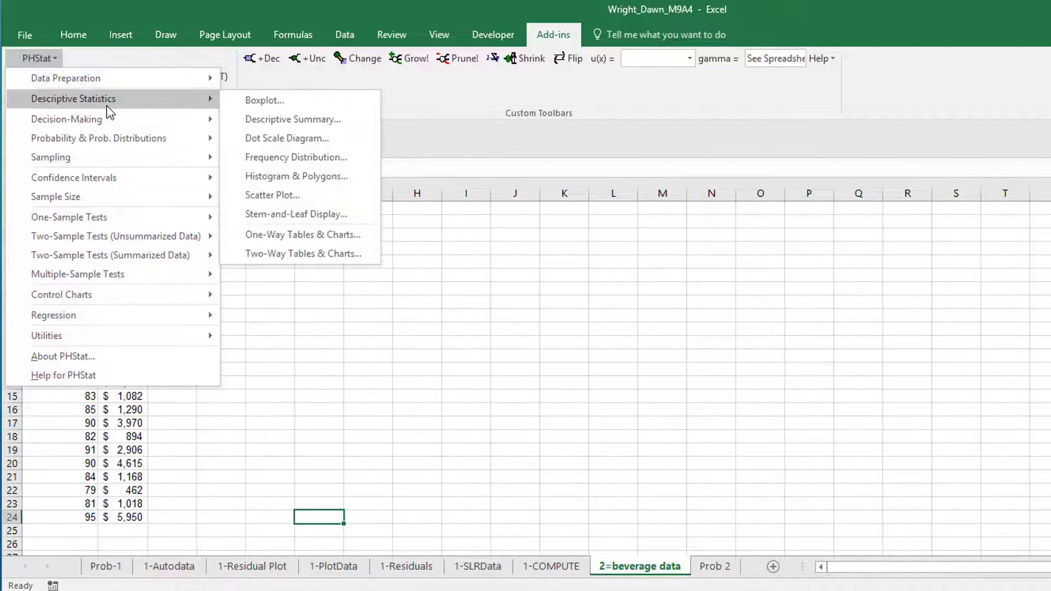
{"action": "left_click", "coordinate": [304, 99]}
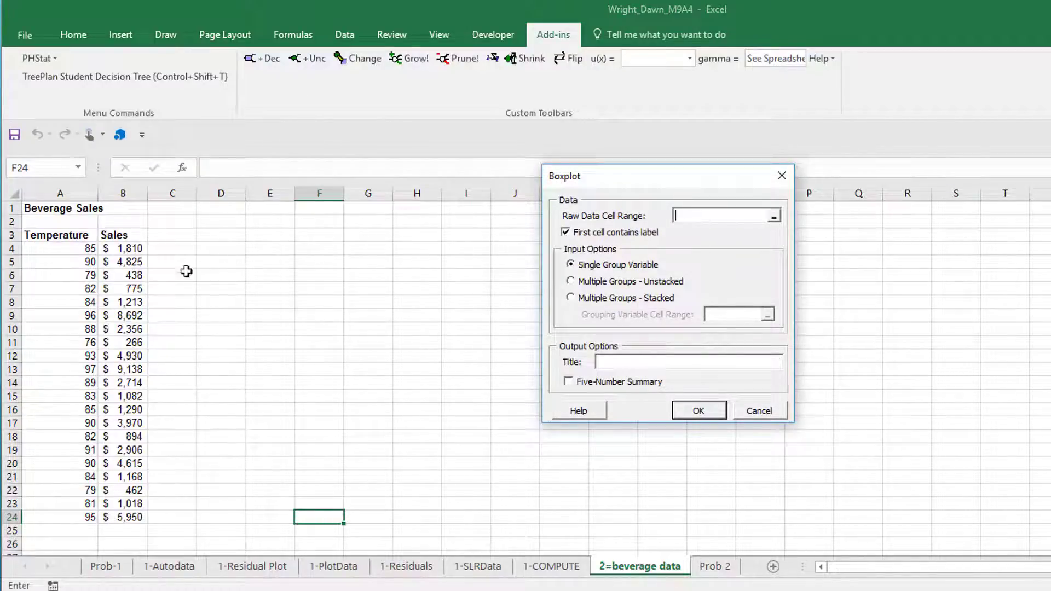
{"action": "left_click", "coordinate": [117, 236]}
{"action": "left_click_drag", "start_coordinate": [121, 504], "coordinate": [124, 516]}
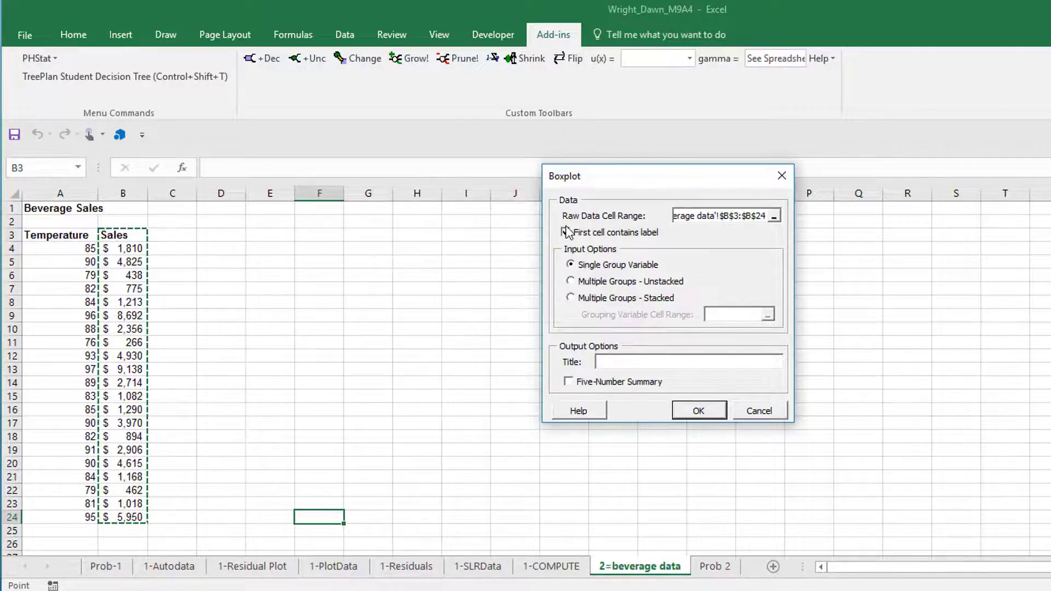
{"action": "left_click", "coordinate": [569, 382]}
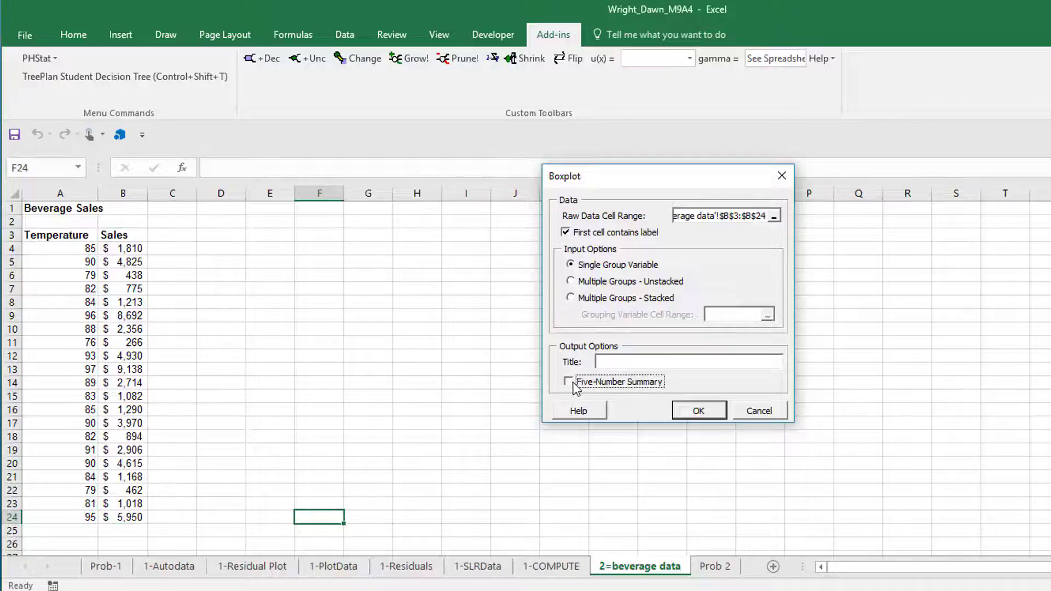
{"action": "left_click", "coordinate": [706, 412]}
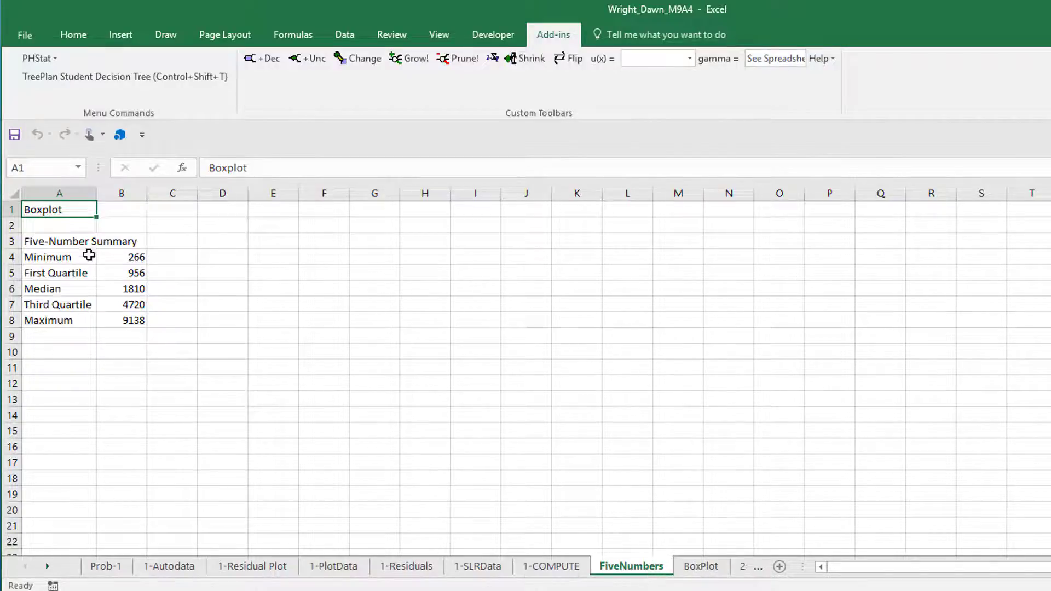
Step: Rename the FiveNumbers worksheet as 2-FiveNumbers
{"action": "double_click", "coordinate": [601, 570]}
{"action": "left_click", "coordinate": [602, 568]}
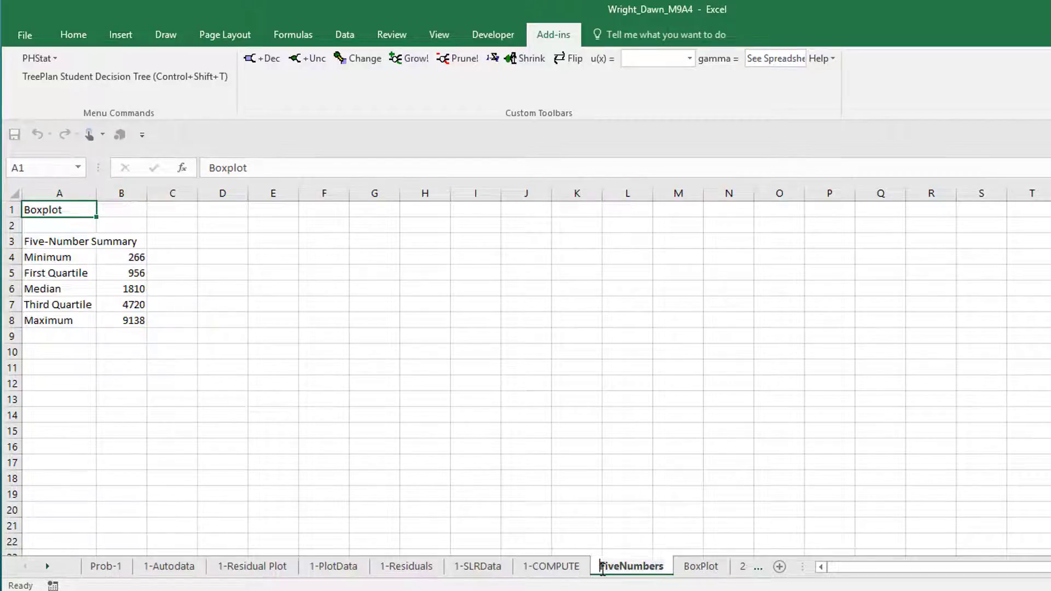
{"action": "type", "text": "2-"}
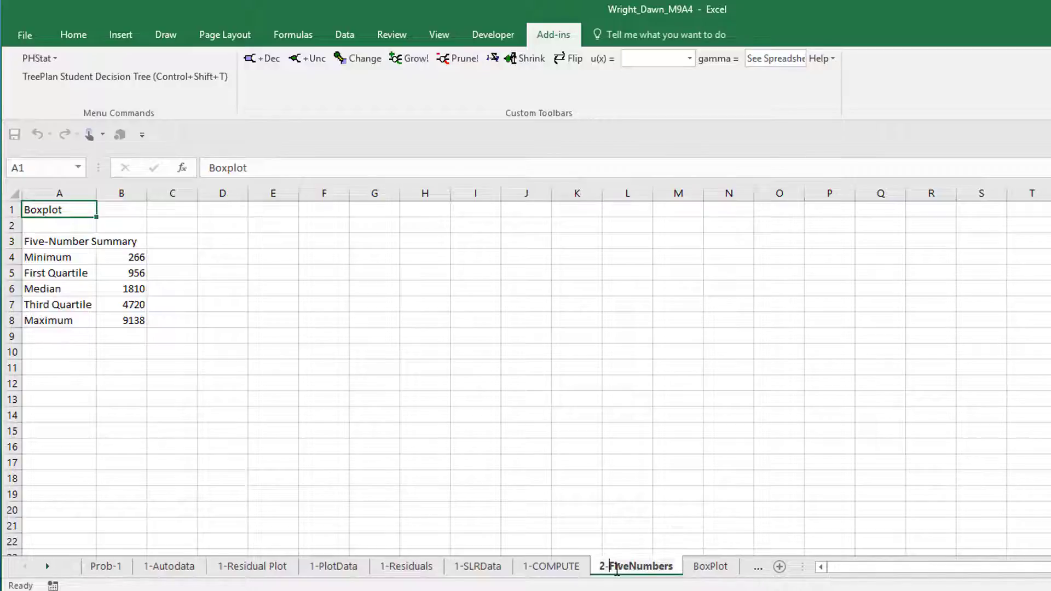
{"action": "left_click", "coordinate": [694, 570]}
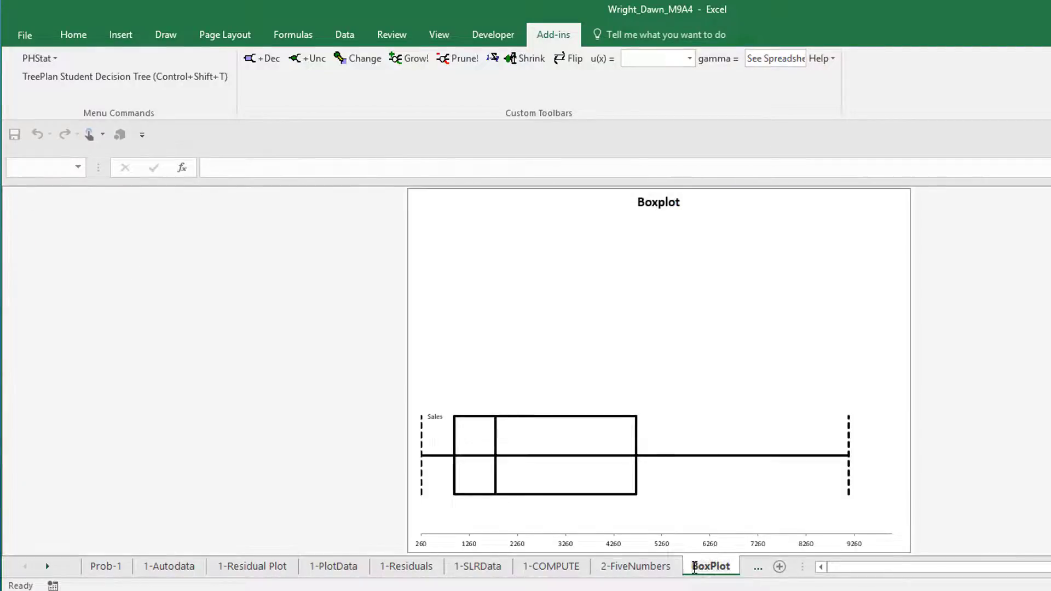
{"action": "type", "text": "2-"}
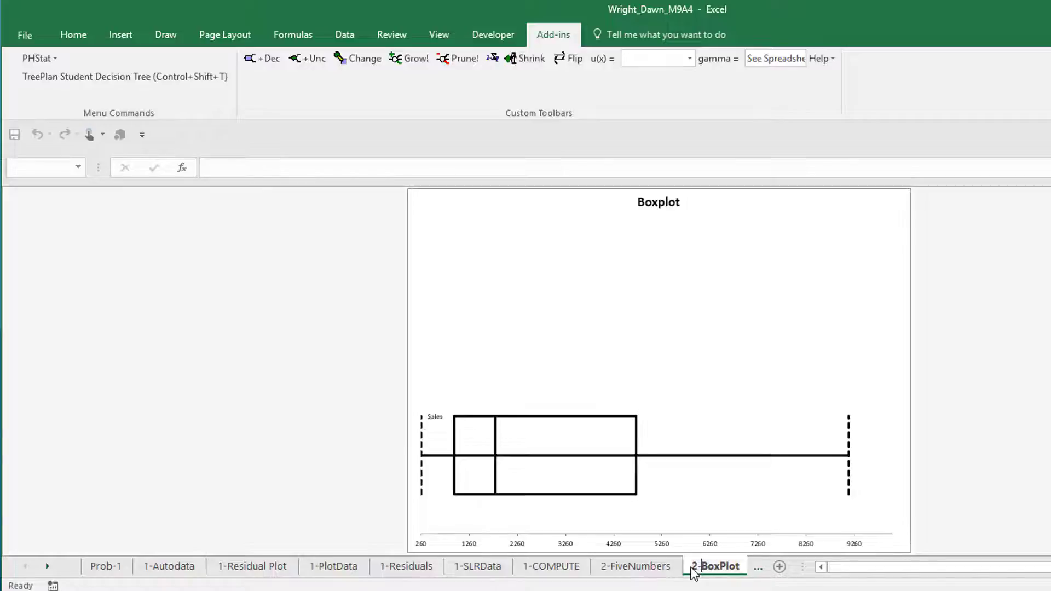
{"action": "key", "text": "Escape"}
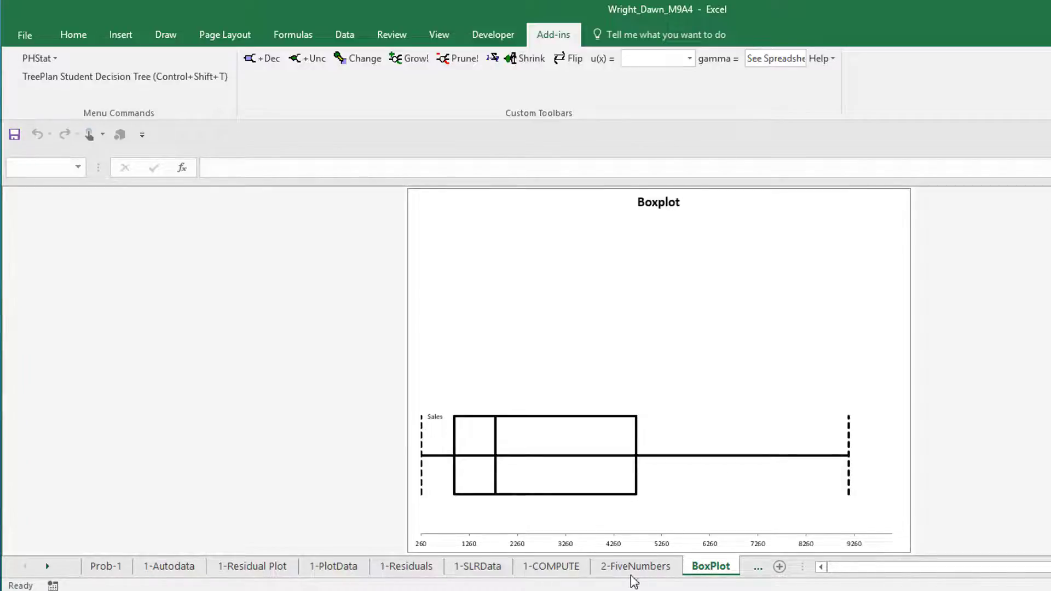
Step: Move the Prob 2 worksheet directly after 1-COMPUTE and place 2=beverage data between Prob 2 and 2-FiveNumbers
{"action": "left_click", "coordinate": [756, 568]}
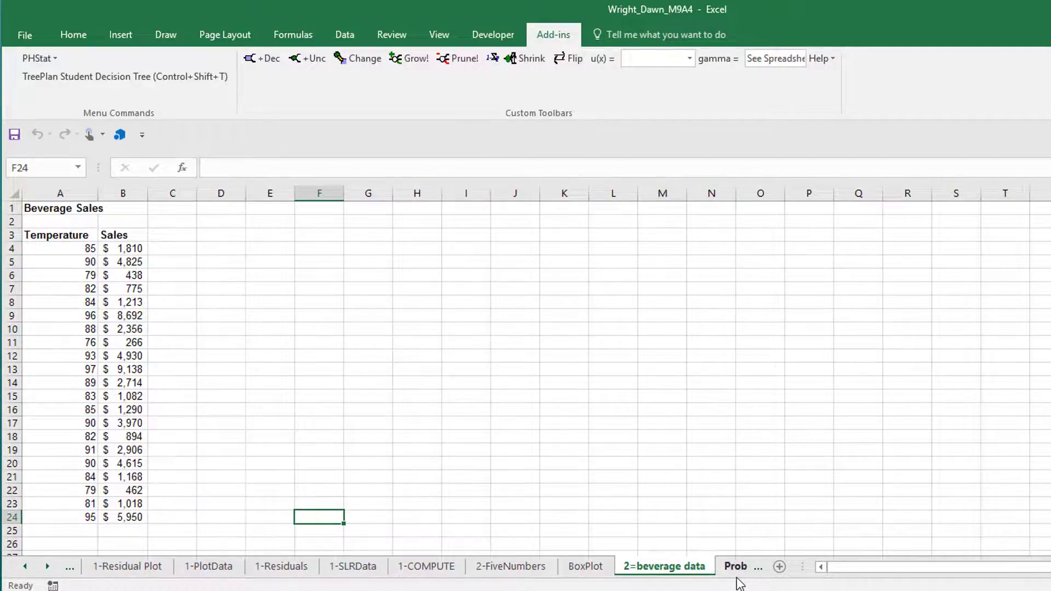
{"action": "left_click", "coordinate": [736, 573]}
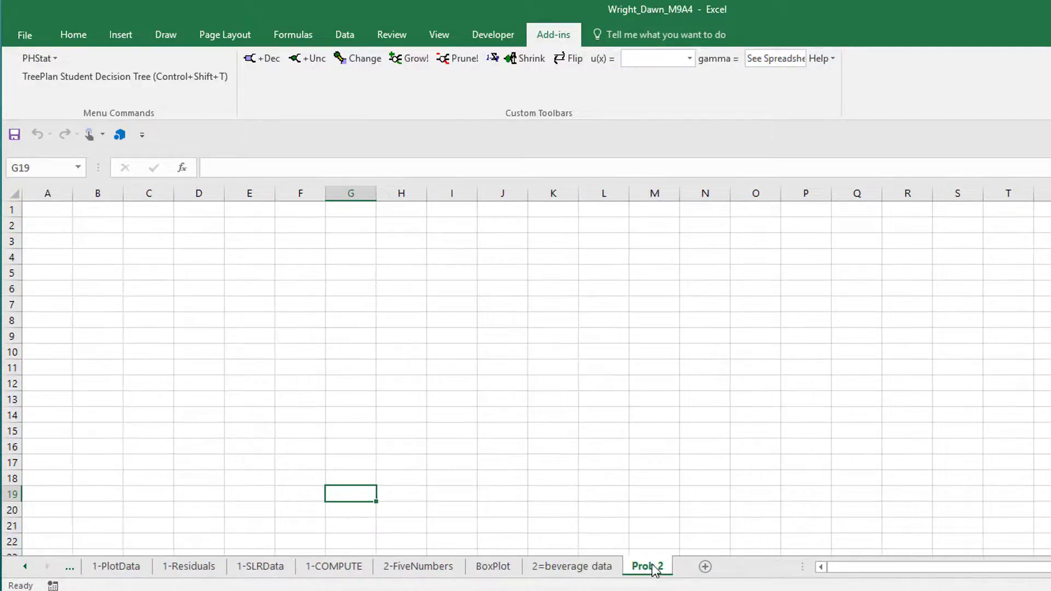
{"action": "mouse_move", "coordinate": [650, 567]}
{"action": "left_mouse_down"}
{"action": "mouse_move", "coordinate": [387, 585]}
{"action": "mouse_move", "coordinate": [373, 572]}
{"action": "left_mouse_up"}
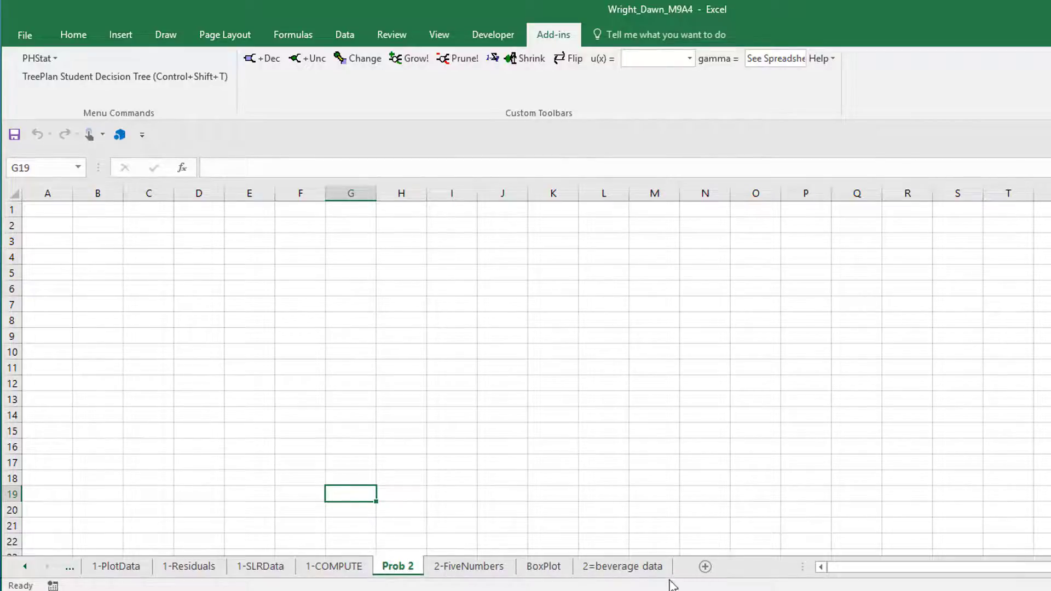
{"action": "mouse_move", "coordinate": [624, 567]}
{"action": "left_mouse_down"}
{"action": "mouse_move", "coordinate": [454, 584]}
{"action": "mouse_move", "coordinate": [431, 572]}
{"action": "mouse_move", "coordinate": [436, 579]}
{"action": "left_mouse_up"}
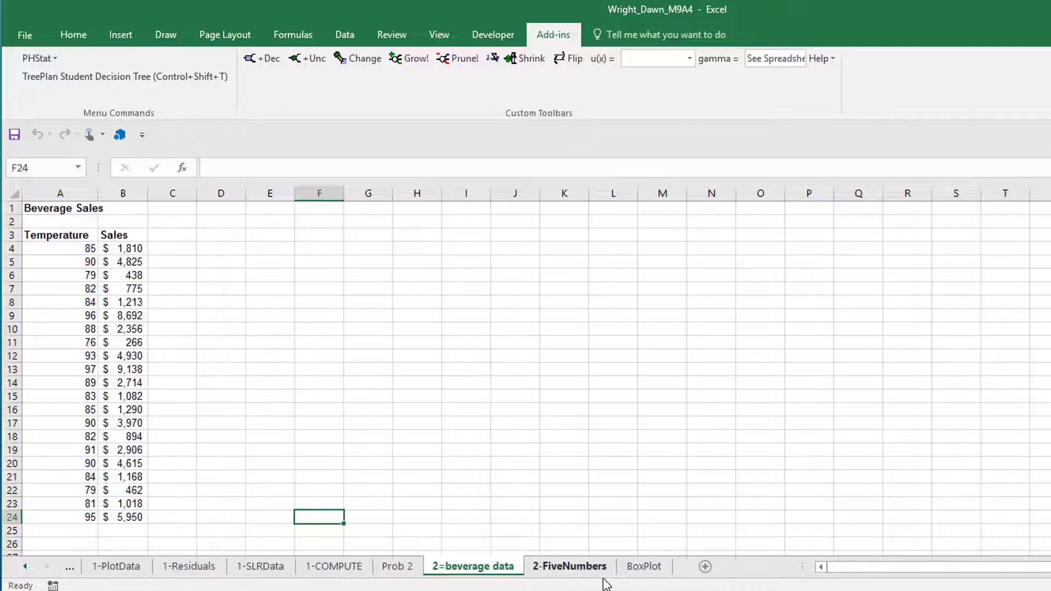
Step: Rename the BoxPlot chart sheet as 2-BoxPlot
{"action": "left_click", "coordinate": [635, 568]}
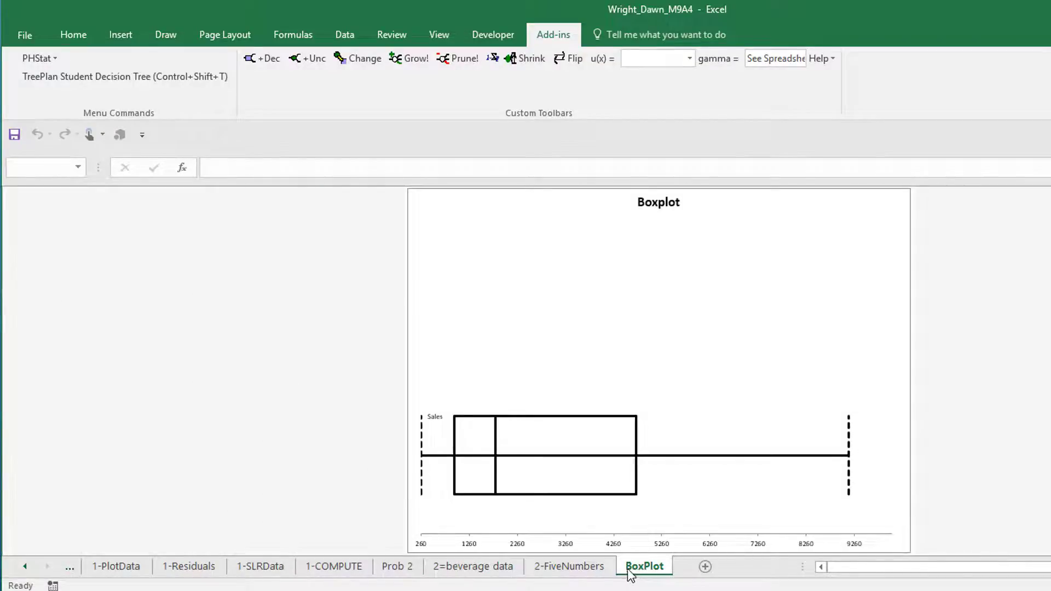
{"action": "left_click", "coordinate": [627, 569]}
{"action": "type", "text": "2-"}
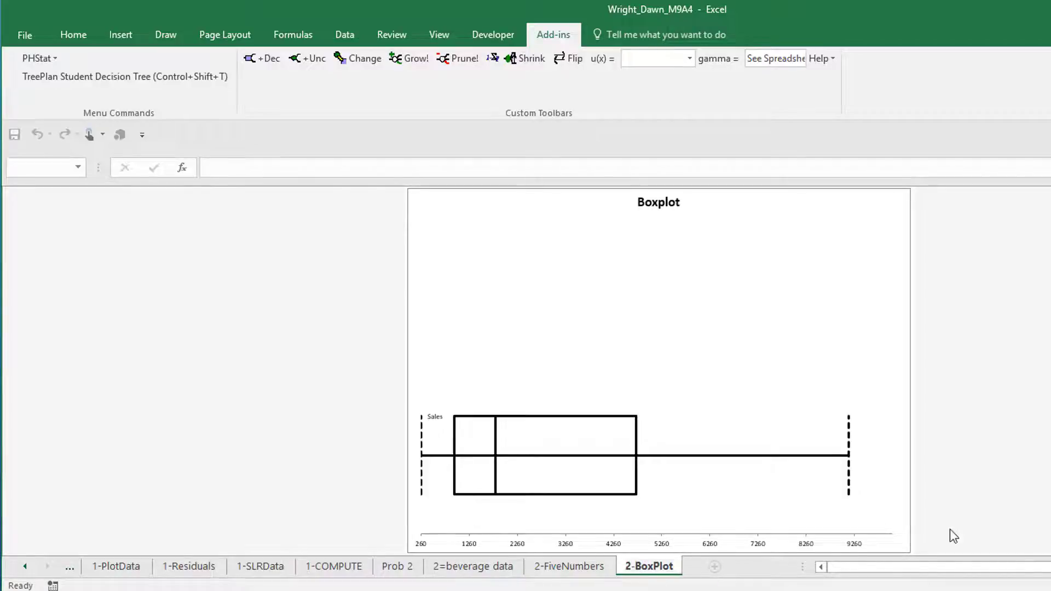
{"action": "key", "text": "Return"}
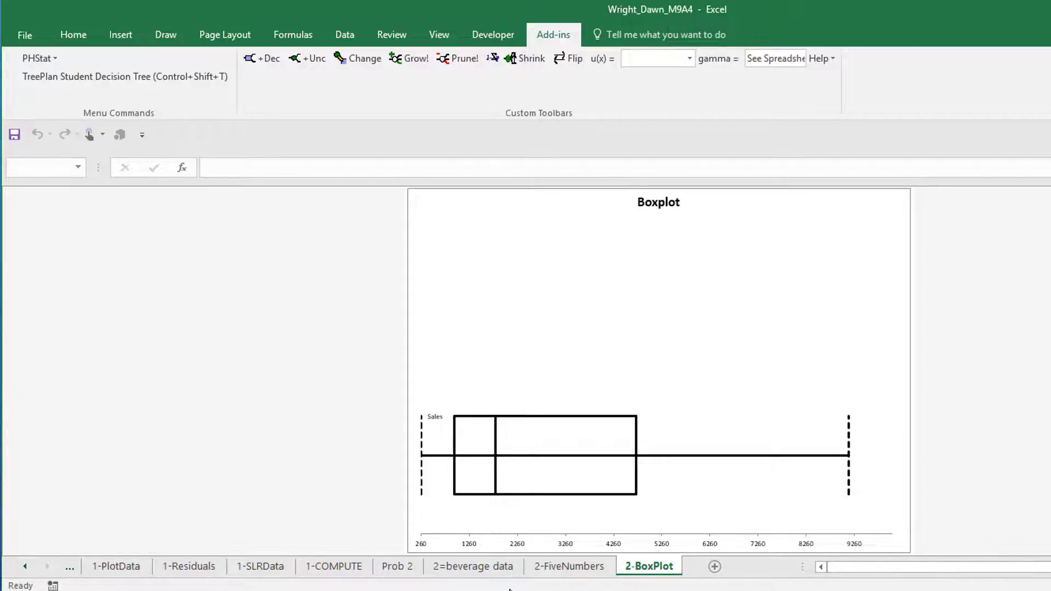
Step: Review the problem 1 sheets in order, from Prob-1 and 1-Autodata through the regression outputs to 1-COMPUTE
{"action": "left_click", "coordinate": [25, 568]}
{"action": "left_click", "coordinate": [24, 568]}
{"action": "left_click", "coordinate": [25, 568]}
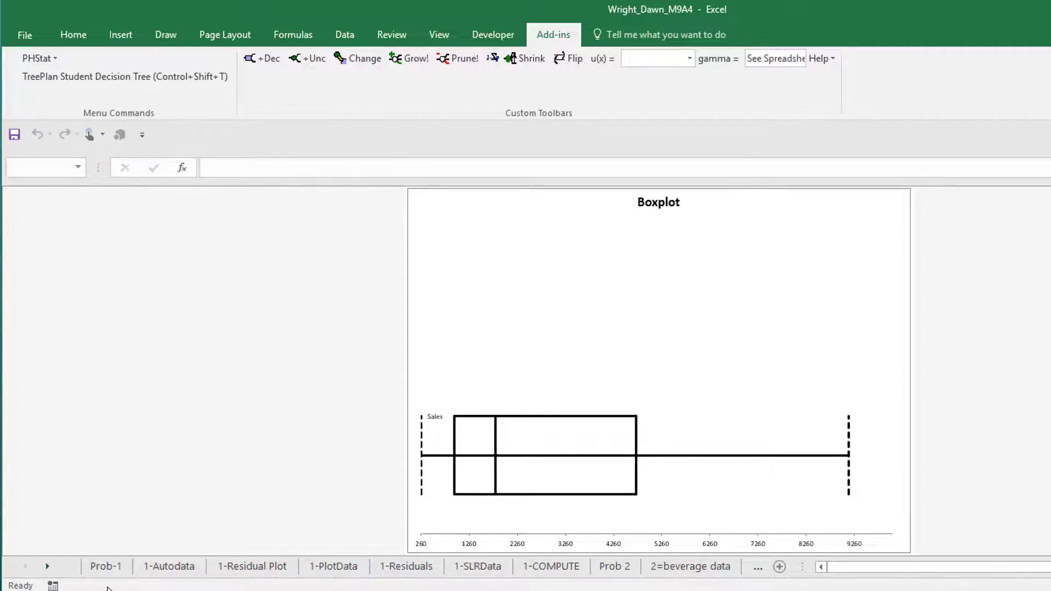
{"action": "left_click", "coordinate": [103, 569]}
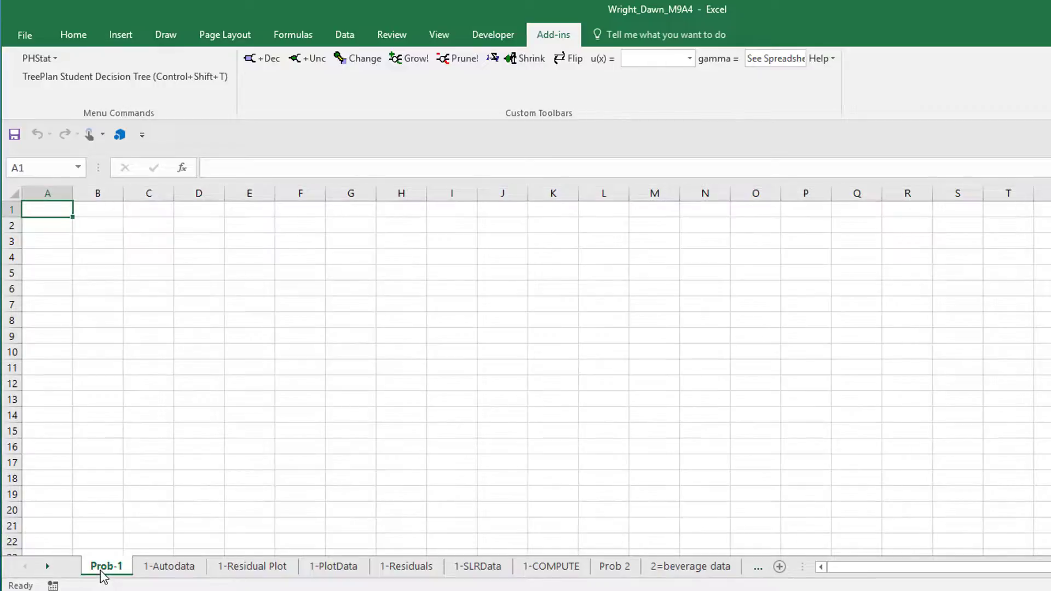
{"action": "left_click", "coordinate": [191, 566]}
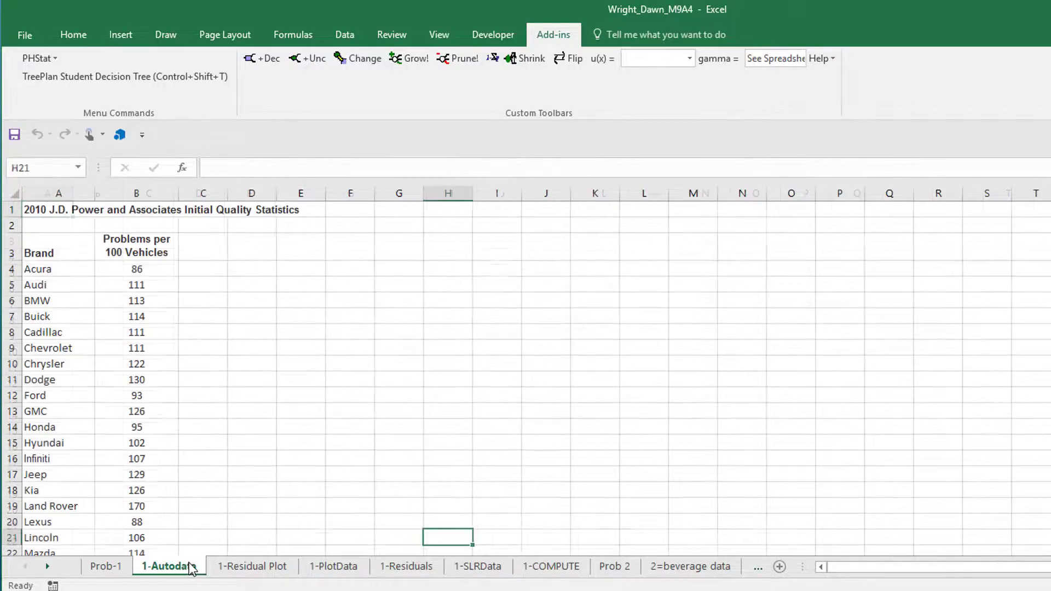
{"action": "left_click", "coordinate": [271, 572]}
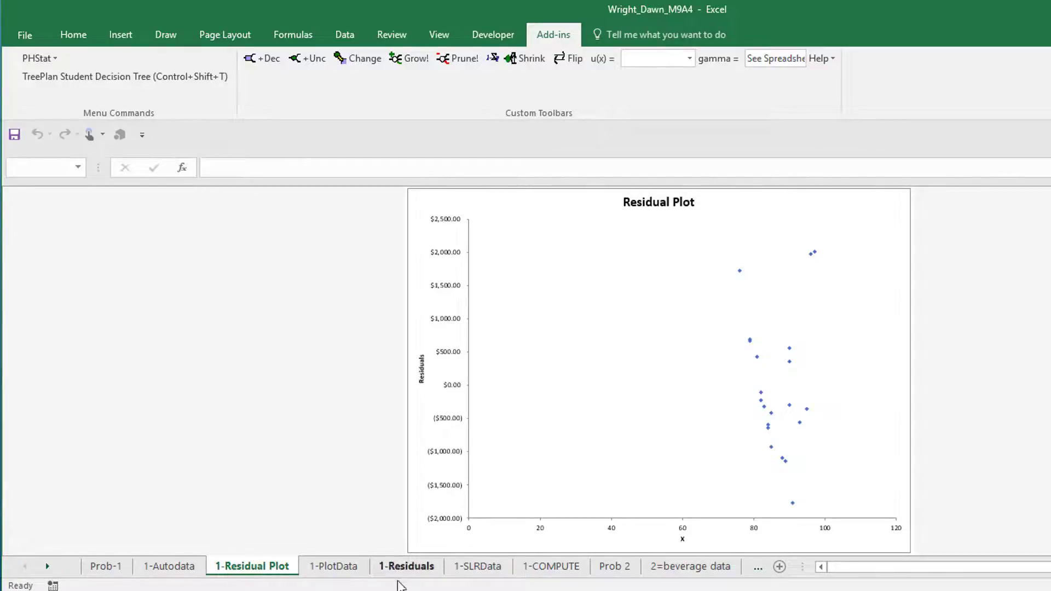
{"action": "left_click", "coordinate": [331, 569]}
{"action": "left_click", "coordinate": [406, 568]}
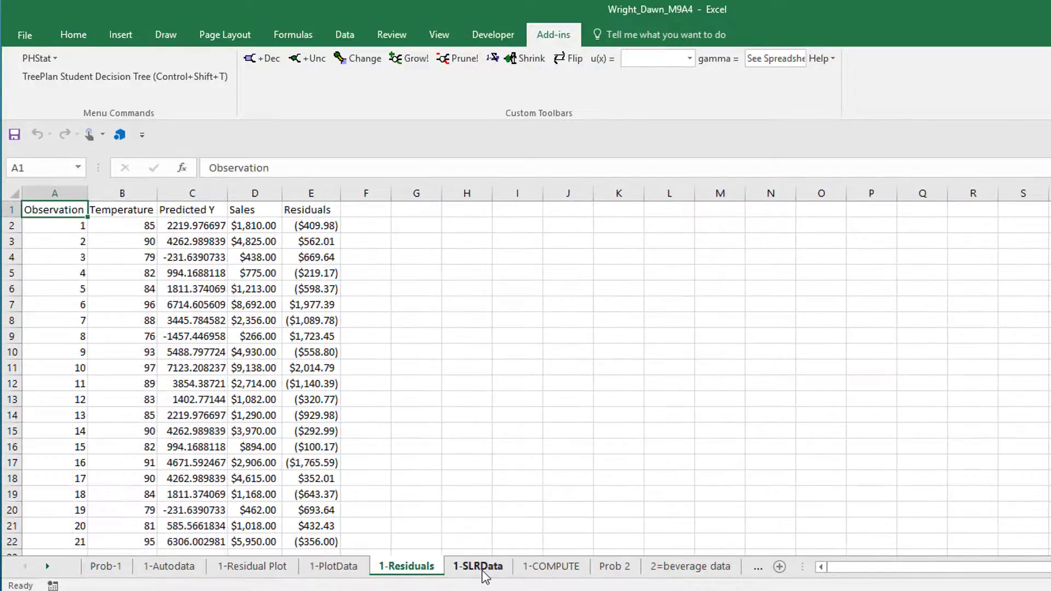
{"action": "left_click", "coordinate": [483, 569]}
{"action": "left_click", "coordinate": [547, 569]}
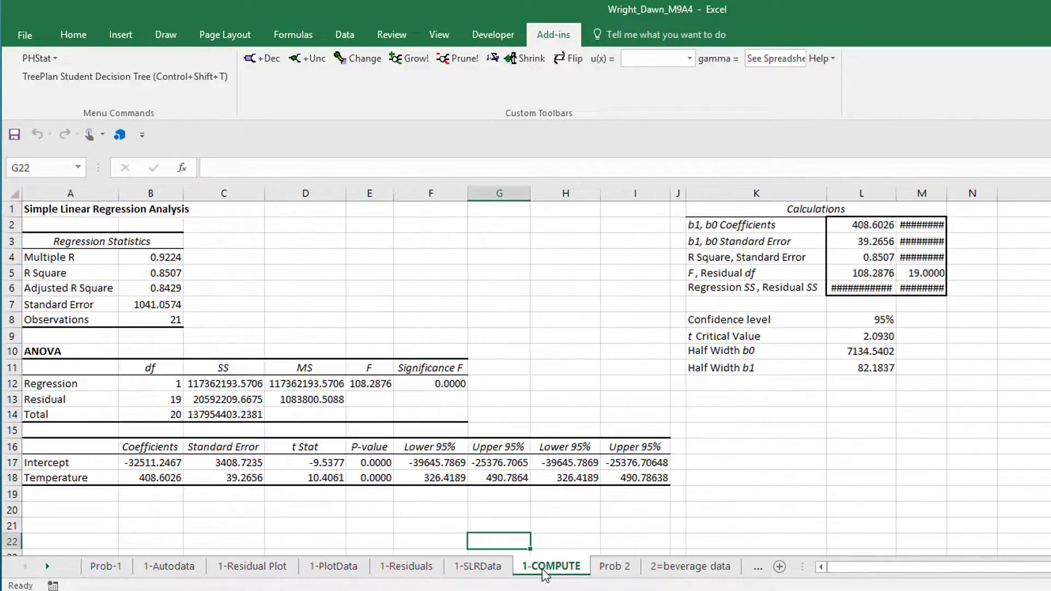
Step: Check the problem 2 sheets in order, from Prob 2 and 2=beverage data to 2-FiveNumbers, and save the workbook
{"action": "left_click", "coordinate": [629, 569]}
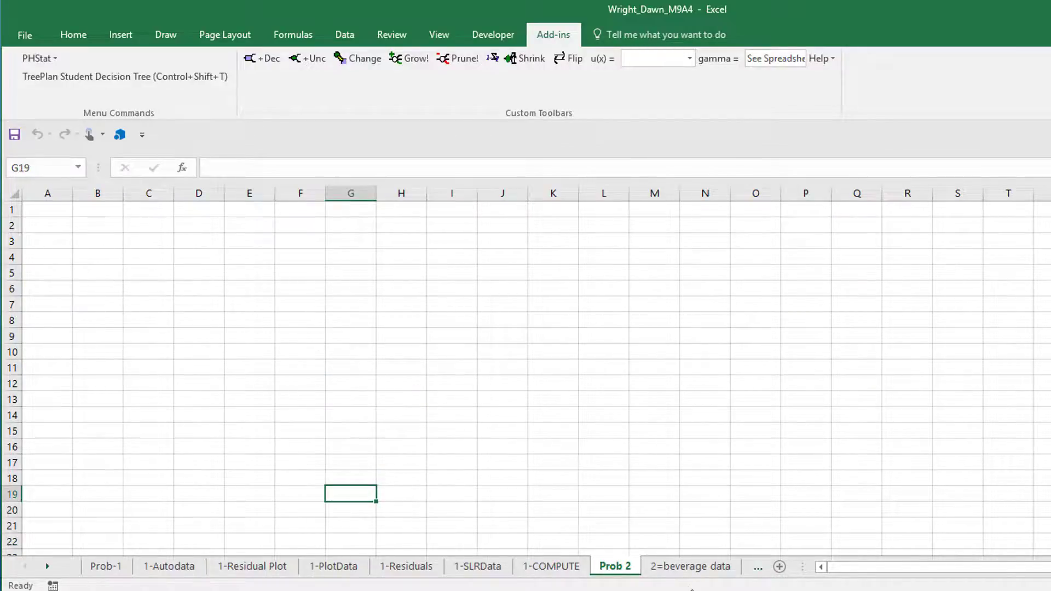
{"action": "left_click", "coordinate": [691, 569]}
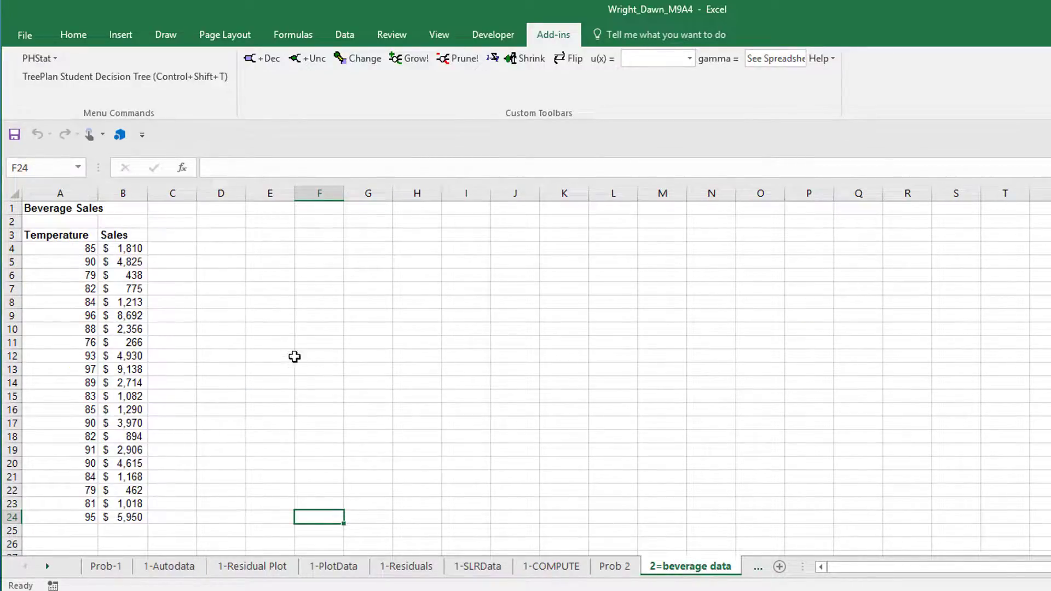
{"action": "left_click", "coordinate": [758, 567]}
{"action": "left_click", "coordinate": [758, 567]}
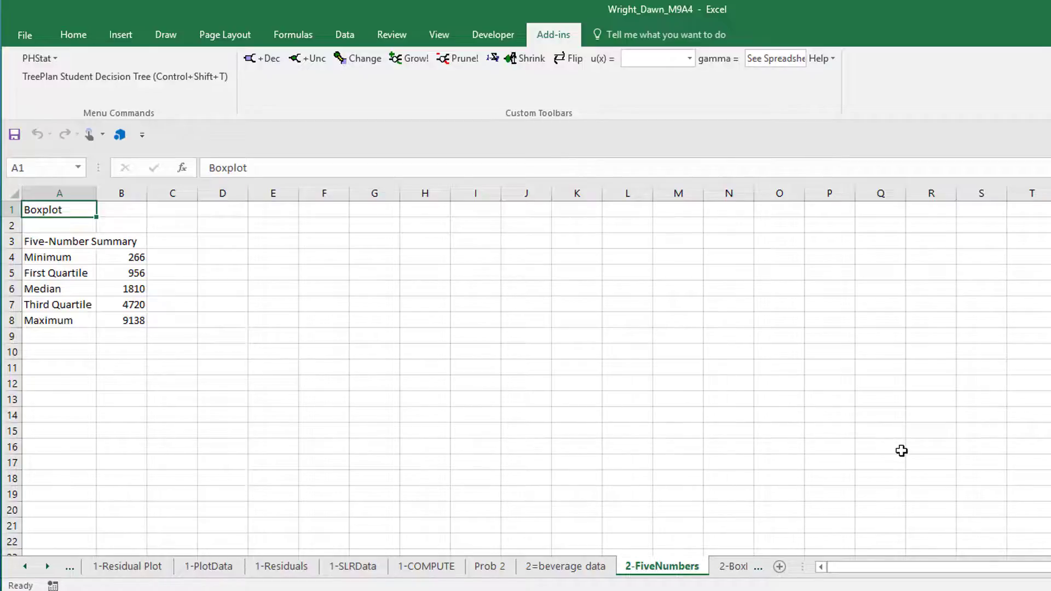
{"action": "left_click", "coordinate": [14, 134]}
Step: Review the whole sheet order from Prob-1 and 1-Autodata through the regression outputs to Prob 2 and 2=beverage data
{"action": "left_click", "coordinate": [27, 567]}
{"action": "left_click", "coordinate": [27, 567]}
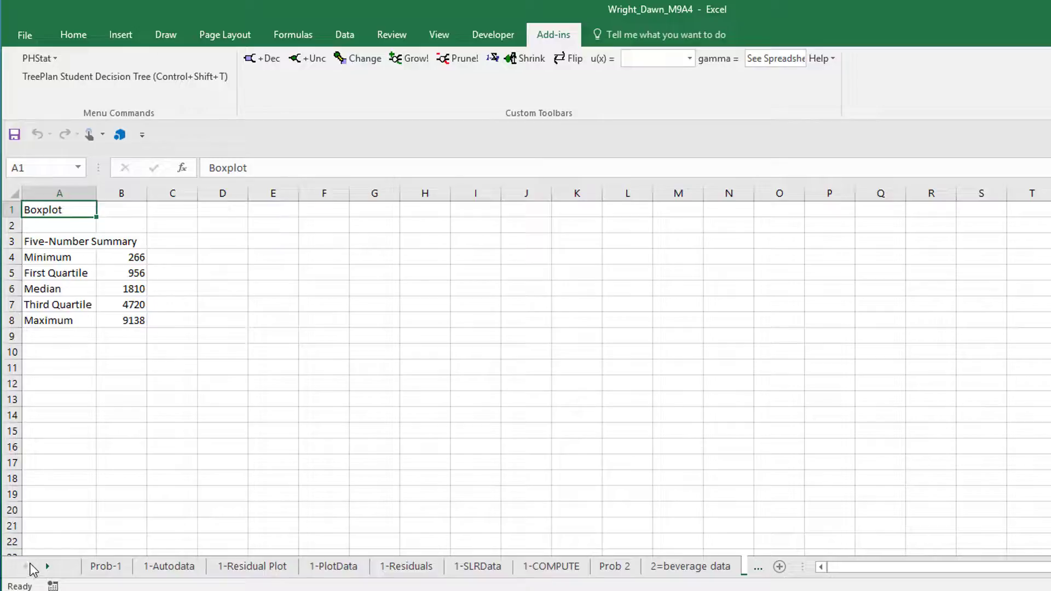
{"action": "left_click", "coordinate": [100, 569]}
{"action": "left_click", "coordinate": [165, 572]}
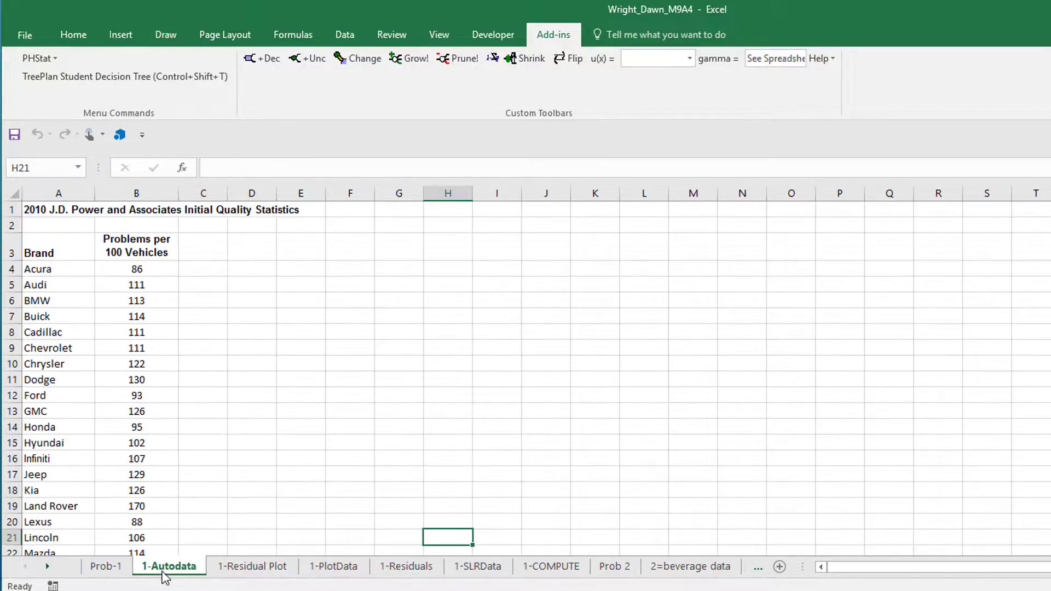
{"action": "left_click", "coordinate": [244, 570]}
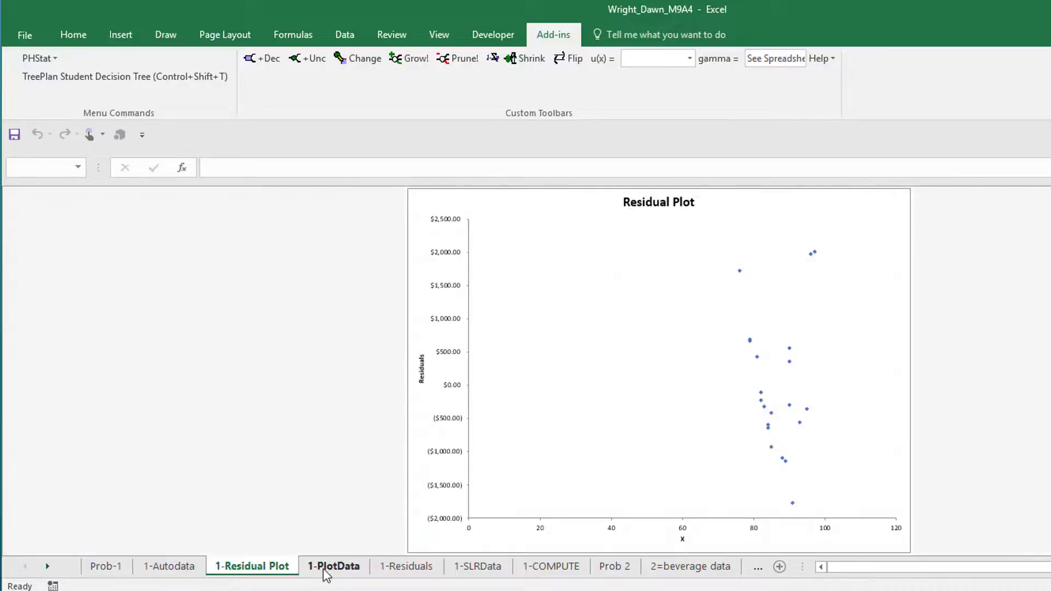
{"action": "left_click", "coordinate": [330, 569]}
{"action": "left_click", "coordinate": [411, 571]}
{"action": "left_click", "coordinate": [479, 572]}
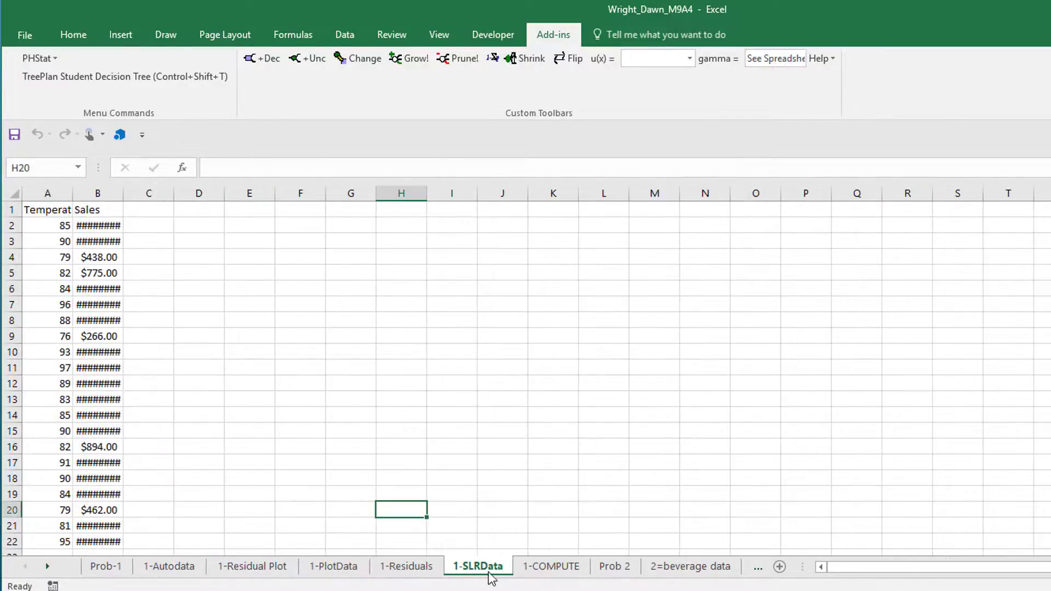
{"action": "left_click", "coordinate": [536, 571]}
{"action": "left_click", "coordinate": [615, 569]}
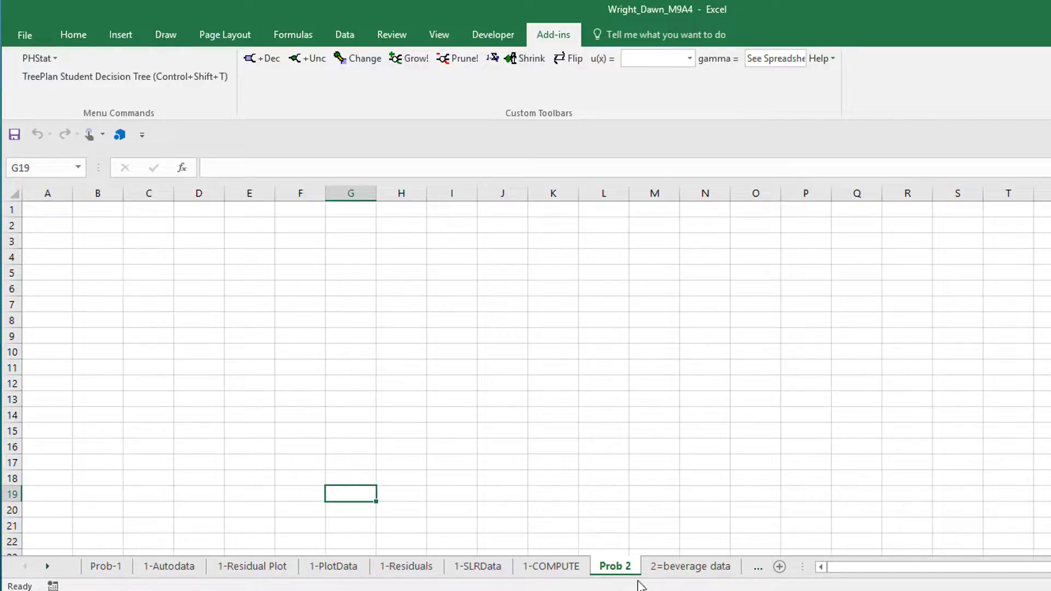
{"action": "left_click", "coordinate": [685, 570]}
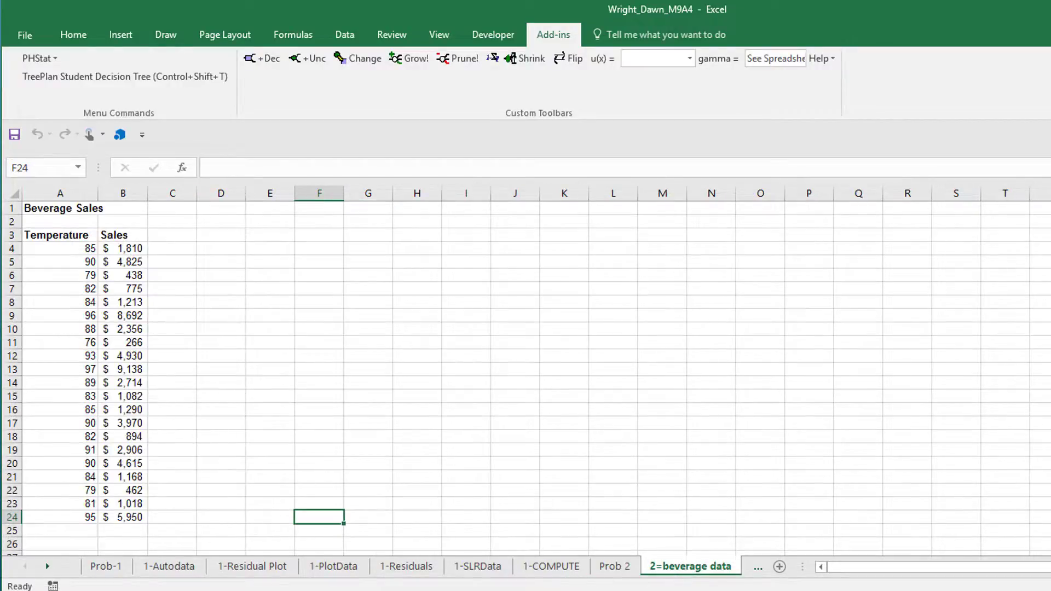